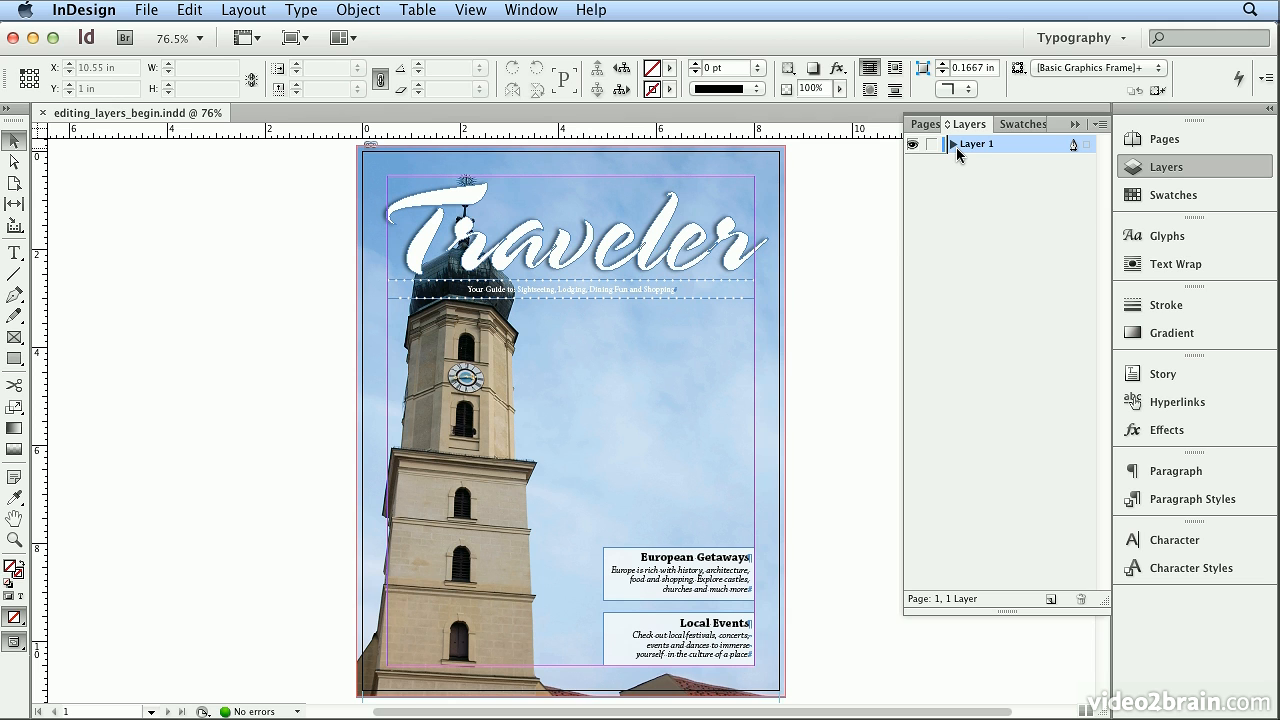
- Expand Layer 1 and its group to inspect their contents, toggling the group's visibility off and on
left_click(955, 146)
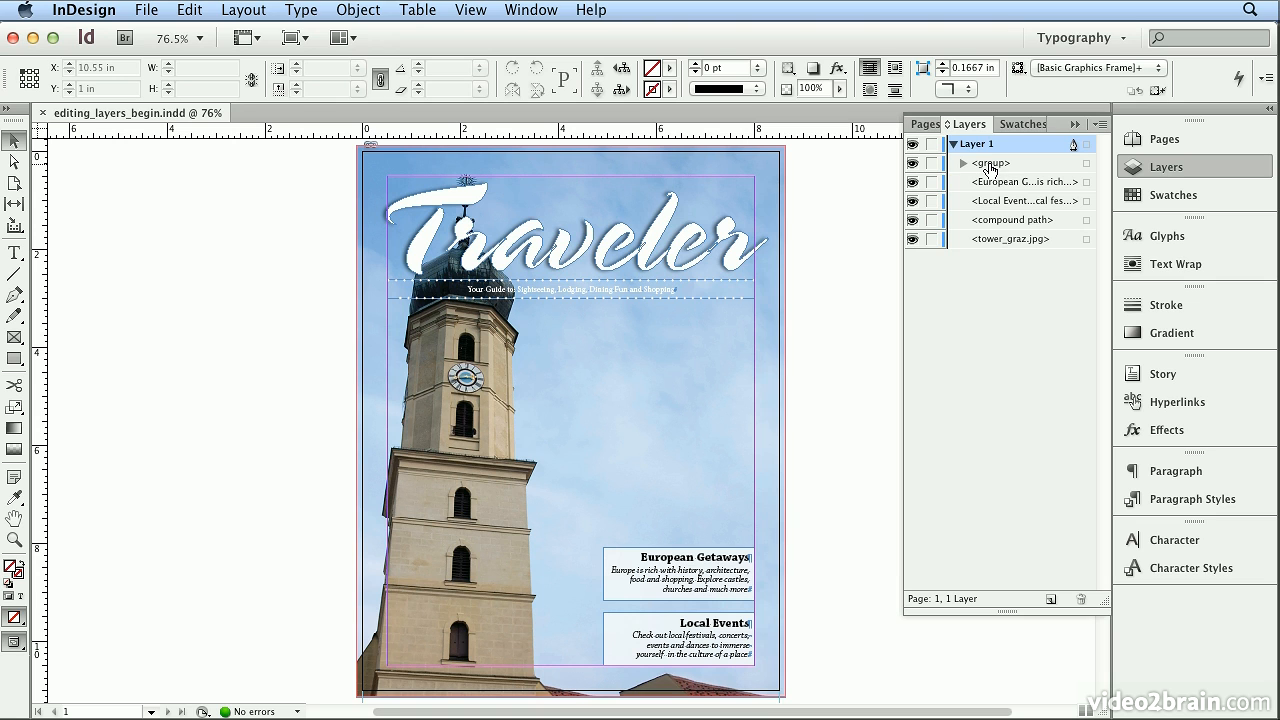
left_click(912, 164)
left_click(912, 163)
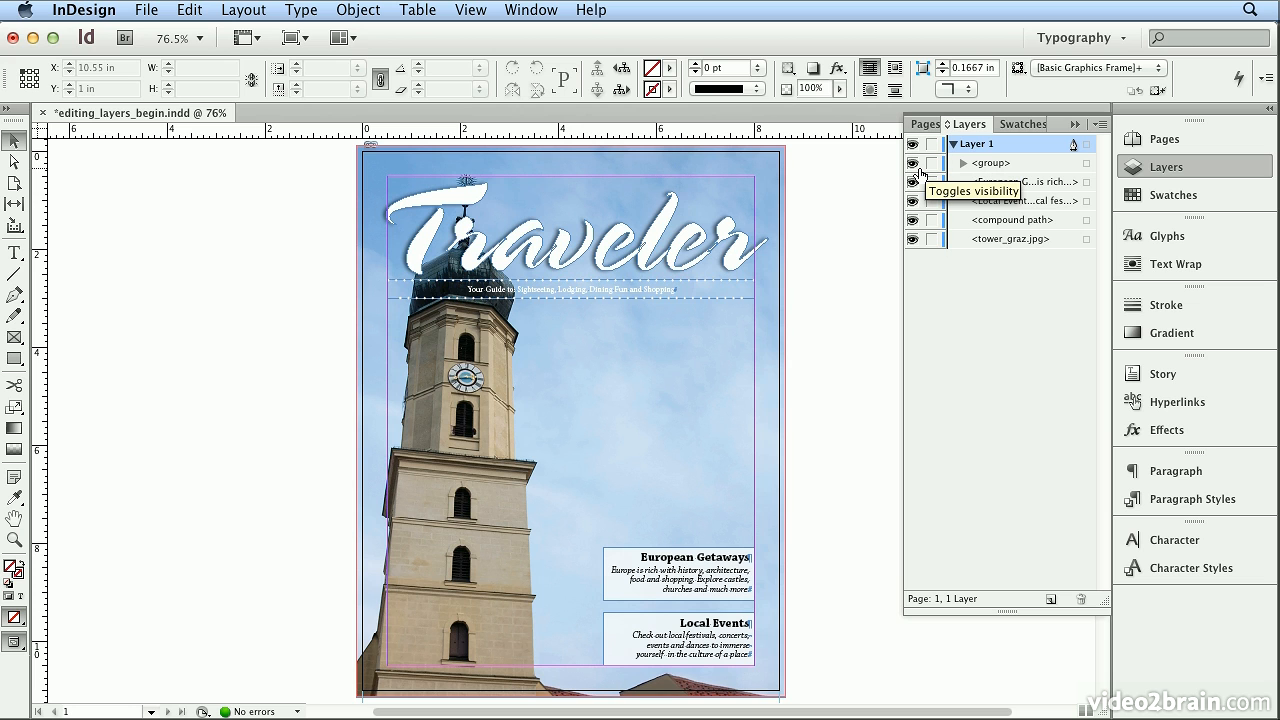
left_click(912, 163)
left_click(912, 163)
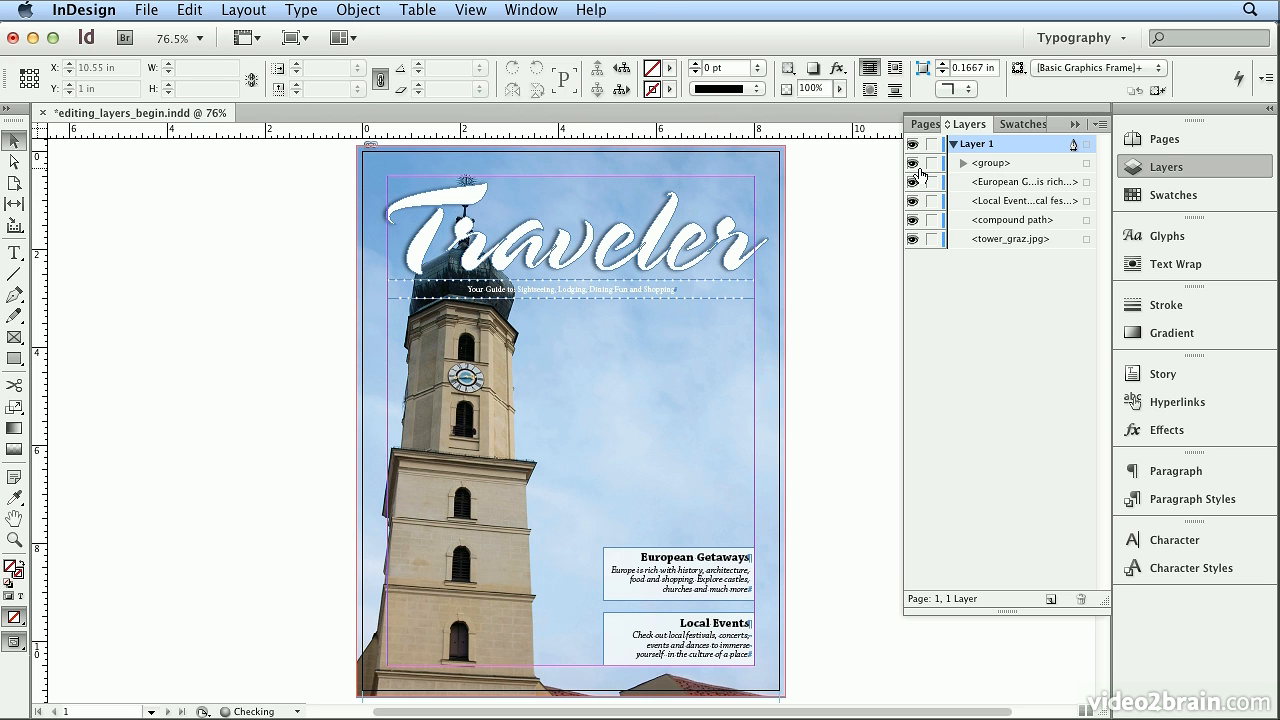
left_click(964, 163)
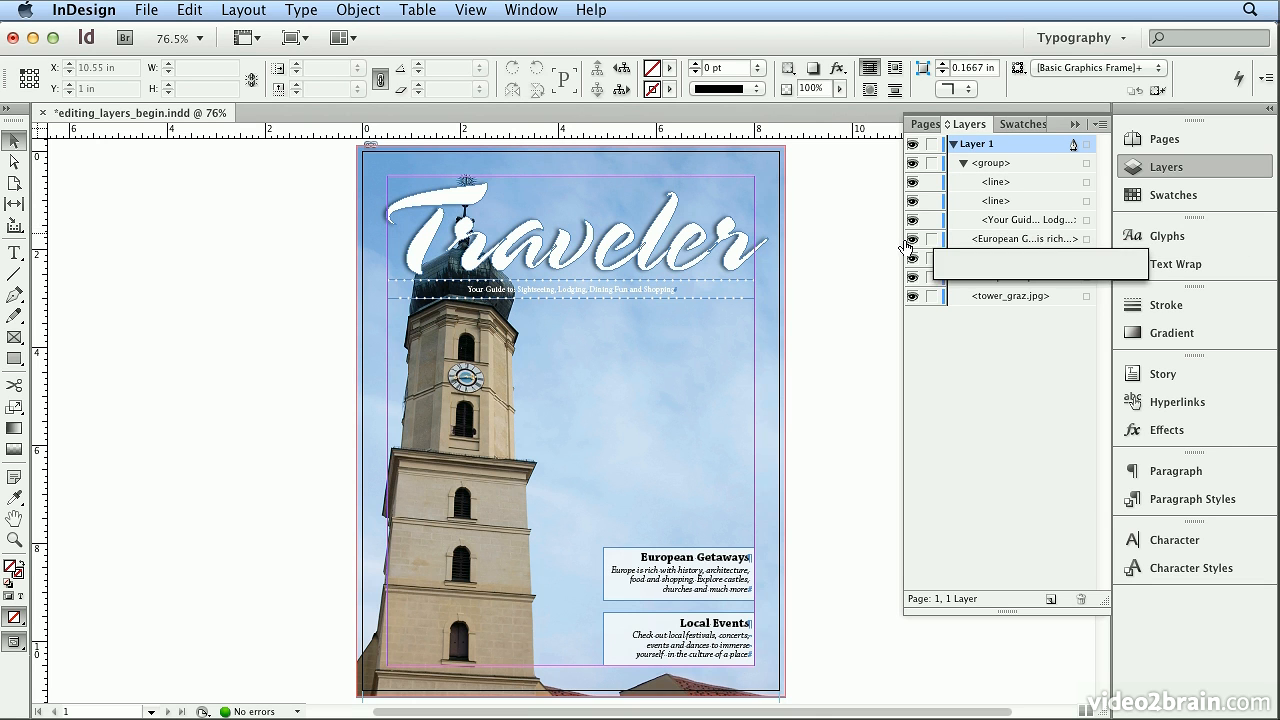
- Set the stroke weight of the dotted line below the tagline to 2 pt, leaving it inside its group
left_click(720, 290)
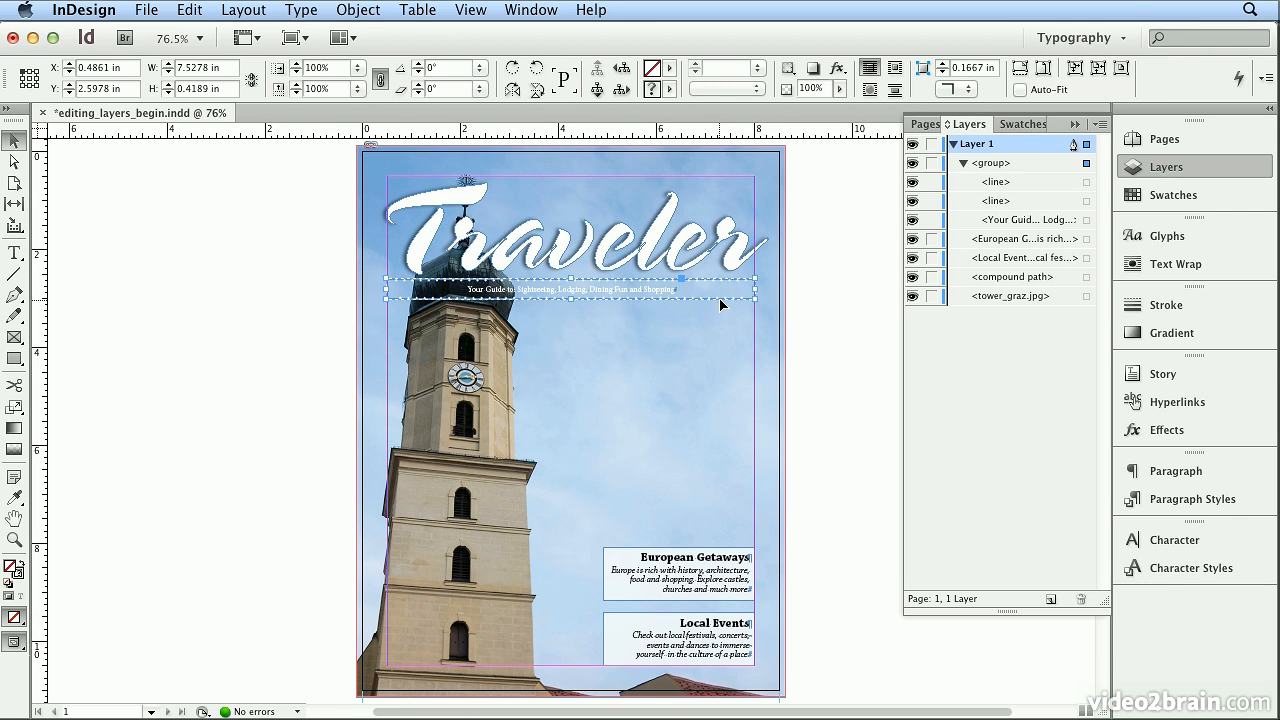
left_click(1086, 184)
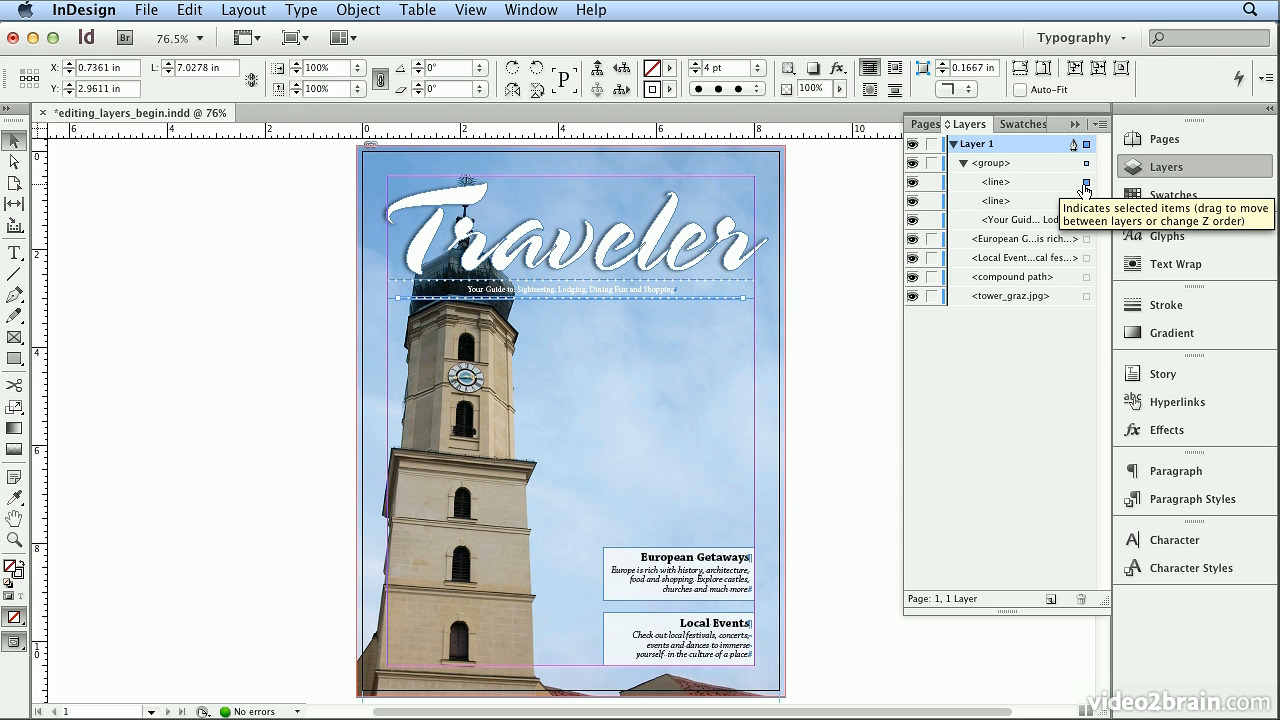
left_click_drag(732, 66, 667, 58)
type("2")
key("Return")
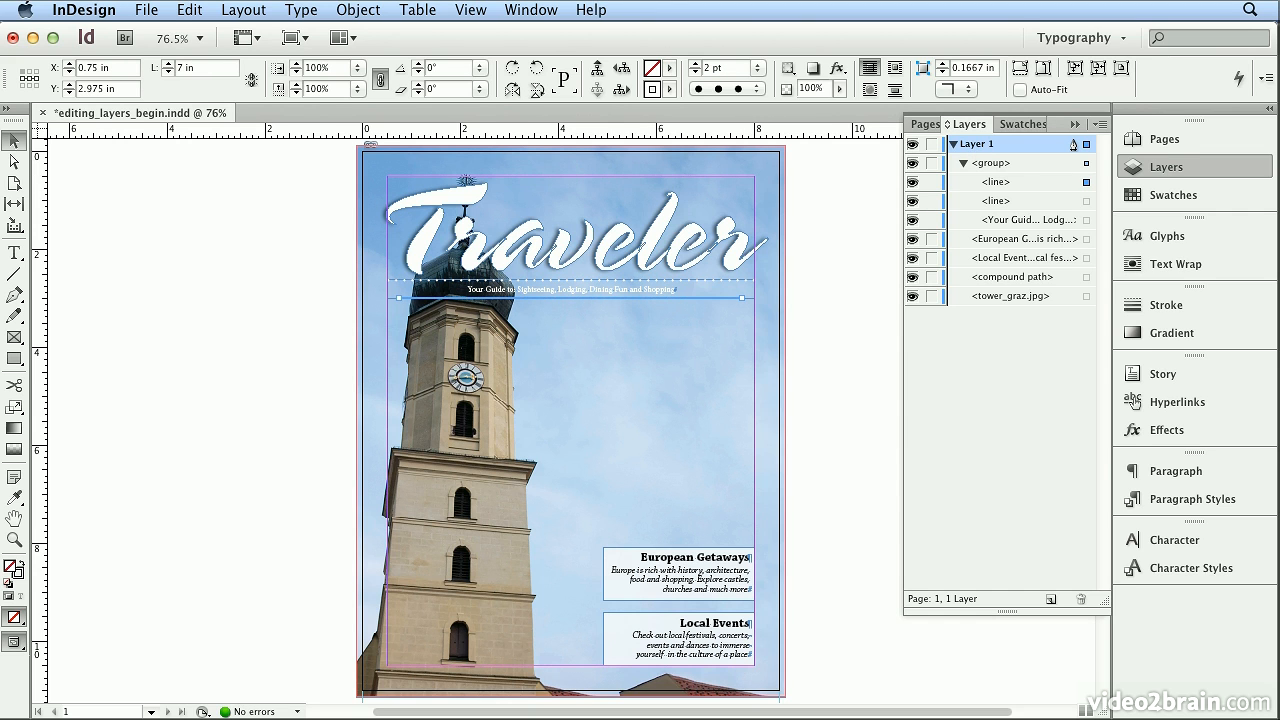
- Set the stroke weight of the grouped dotted line above the tagline to 2 pt
left_click(1087, 202)
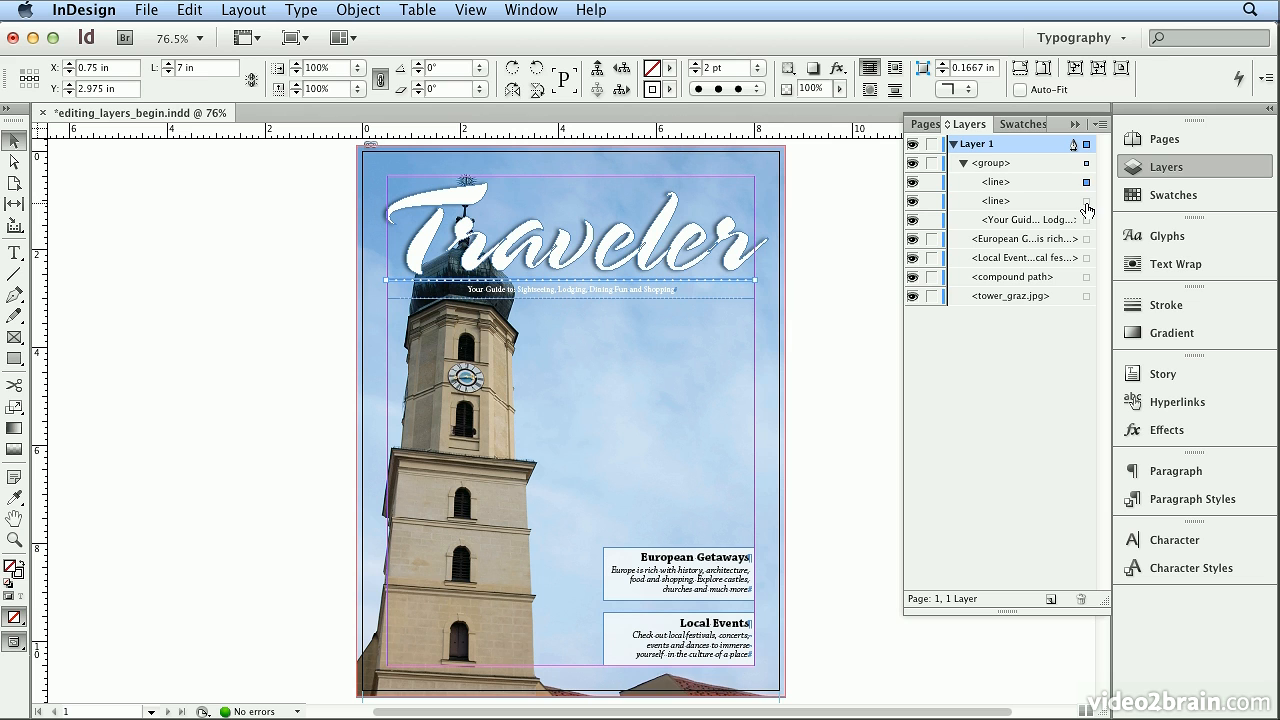
left_click(740, 73)
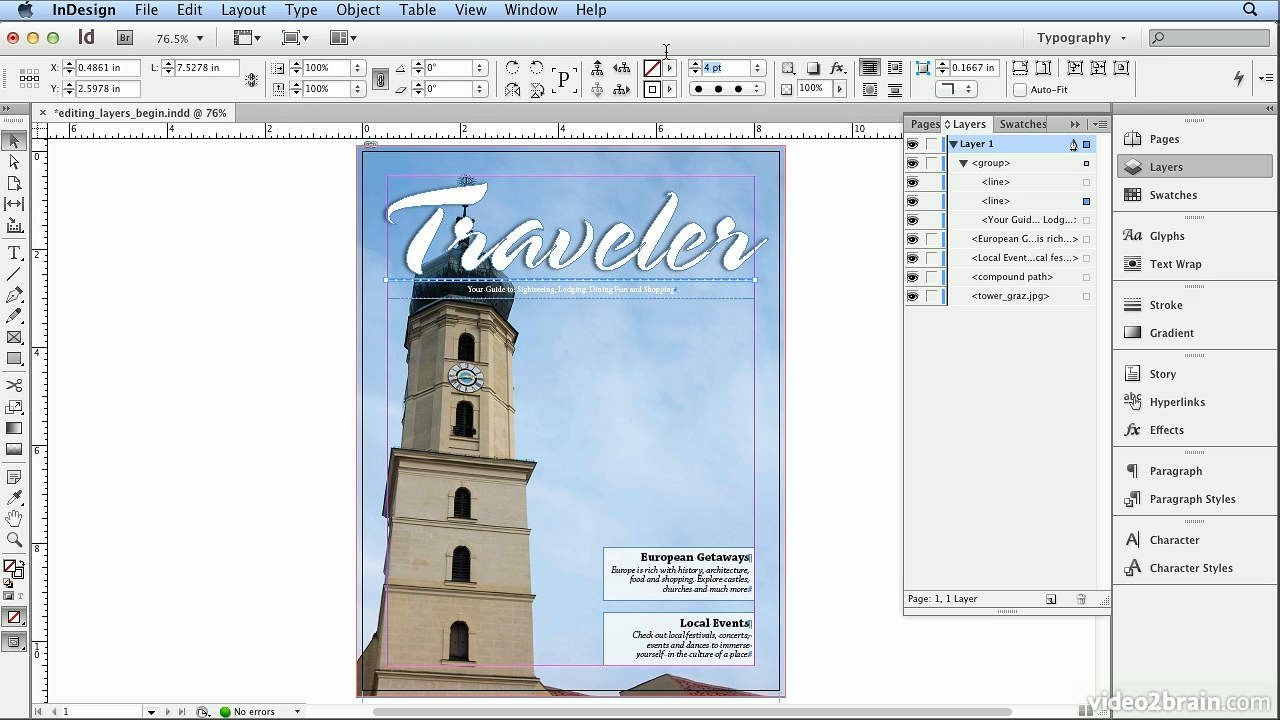
type("2")
key("Return")
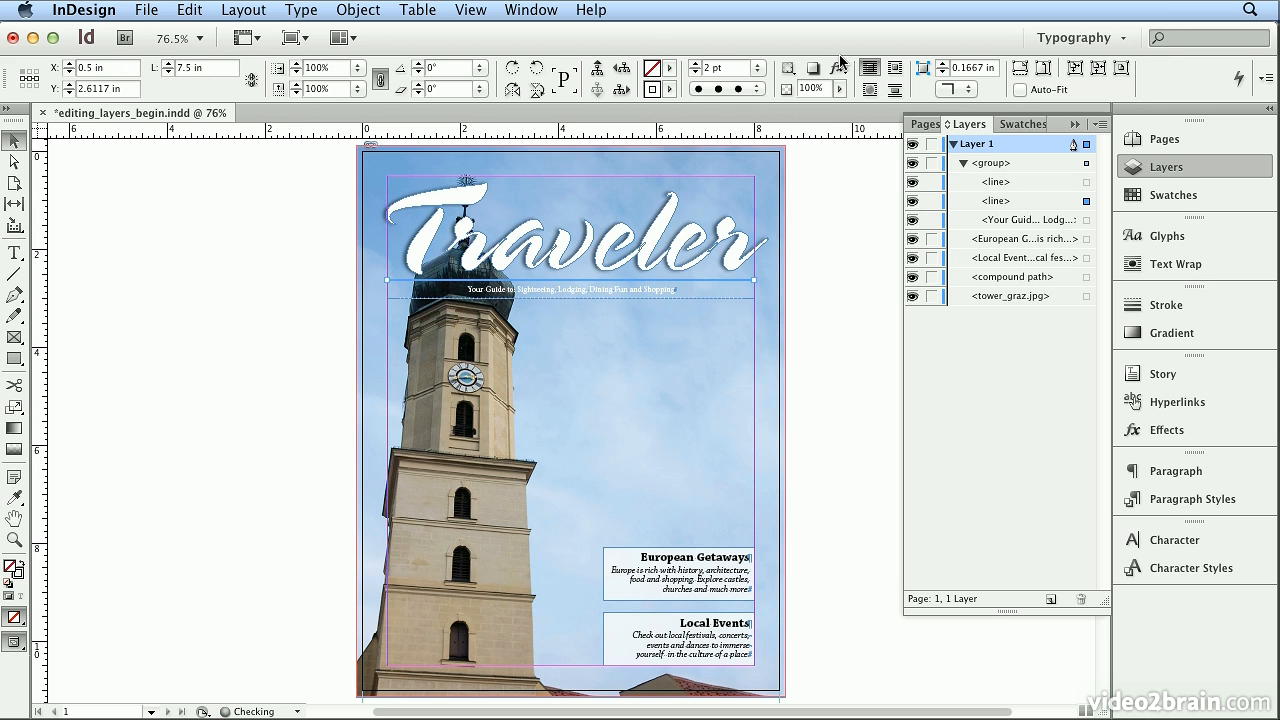
left_click(759, 68)
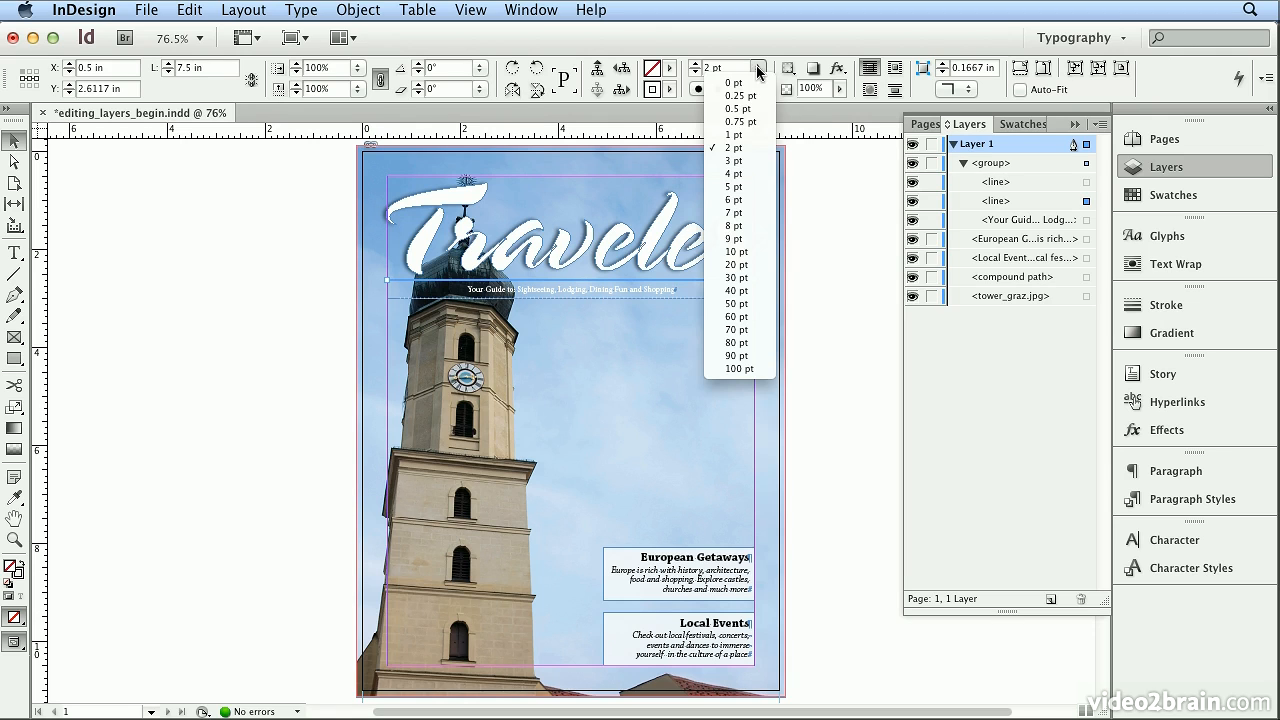
left_click(730, 147)
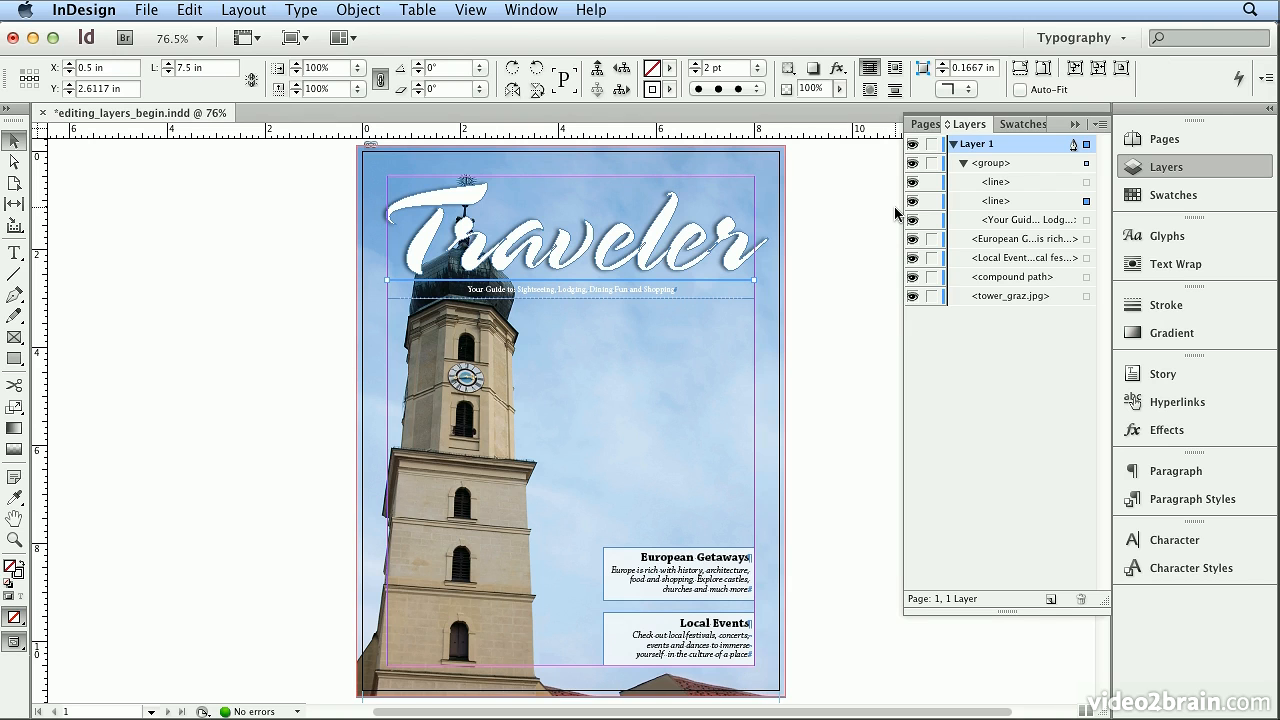
- Create a new layer named background
left_click(1101, 124)
left_click(1052, 126)
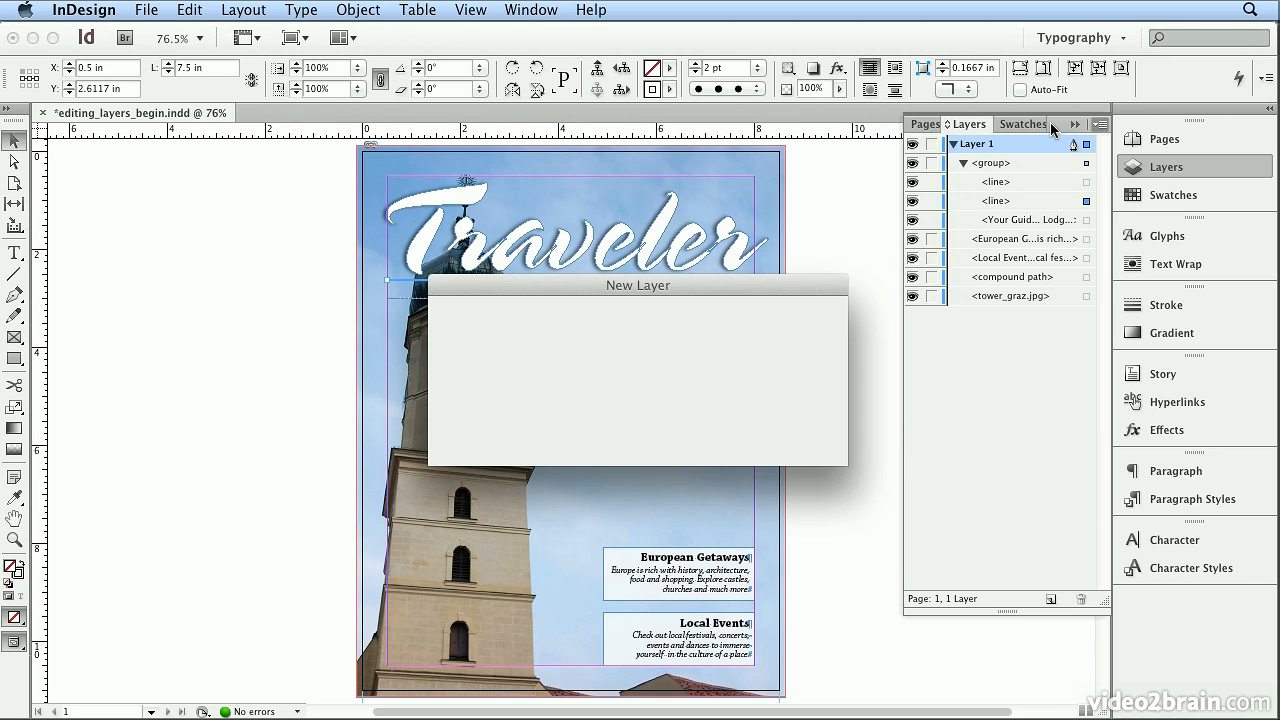
type("background")
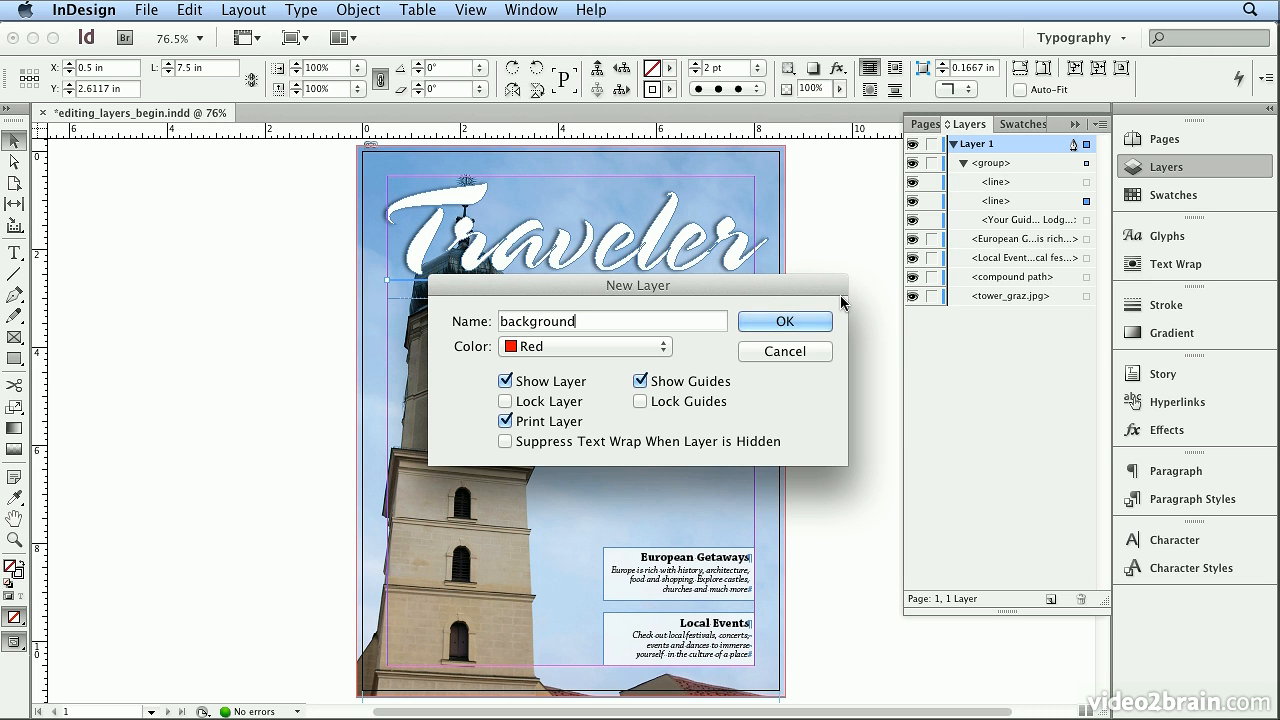
left_click(797, 323)
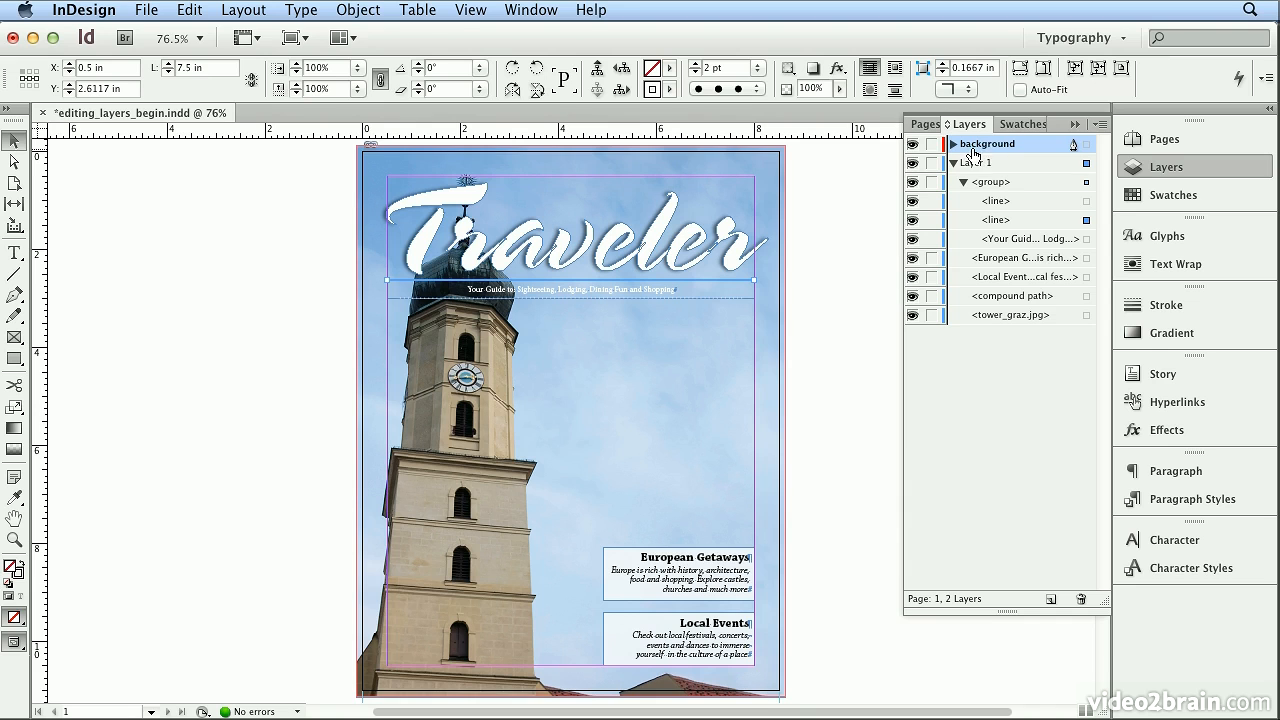
- Move the tower_graz.jpg image from Layer 1 onto the background layer, checking it by toggling that layer's visibility
left_click(758, 181)
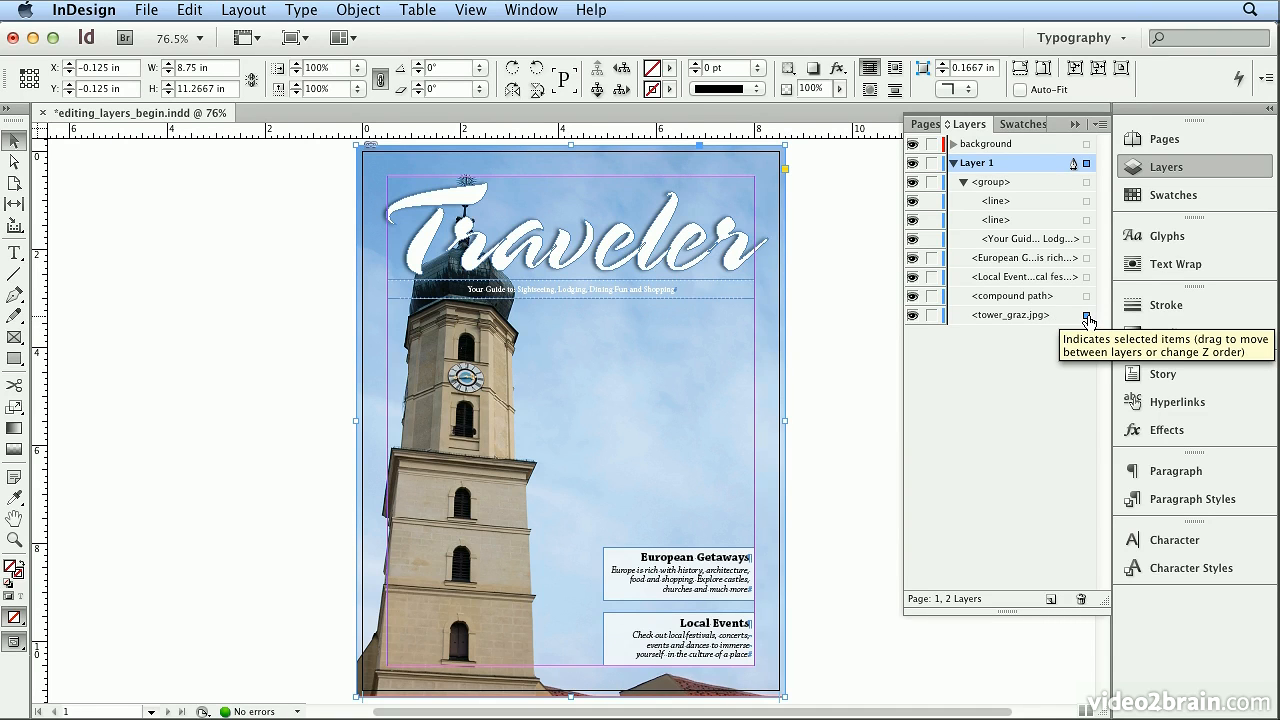
left_click_drag(1088, 320, 1038, 158)
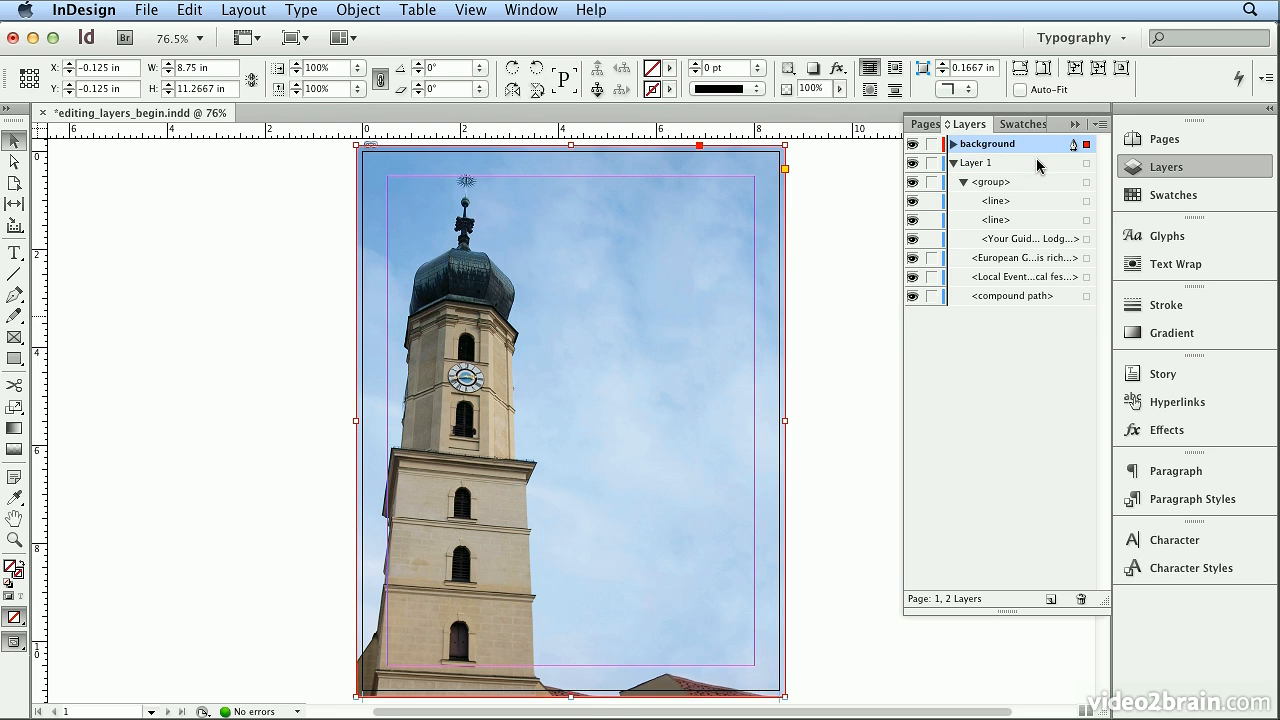
left_click(911, 145)
left_click(911, 145)
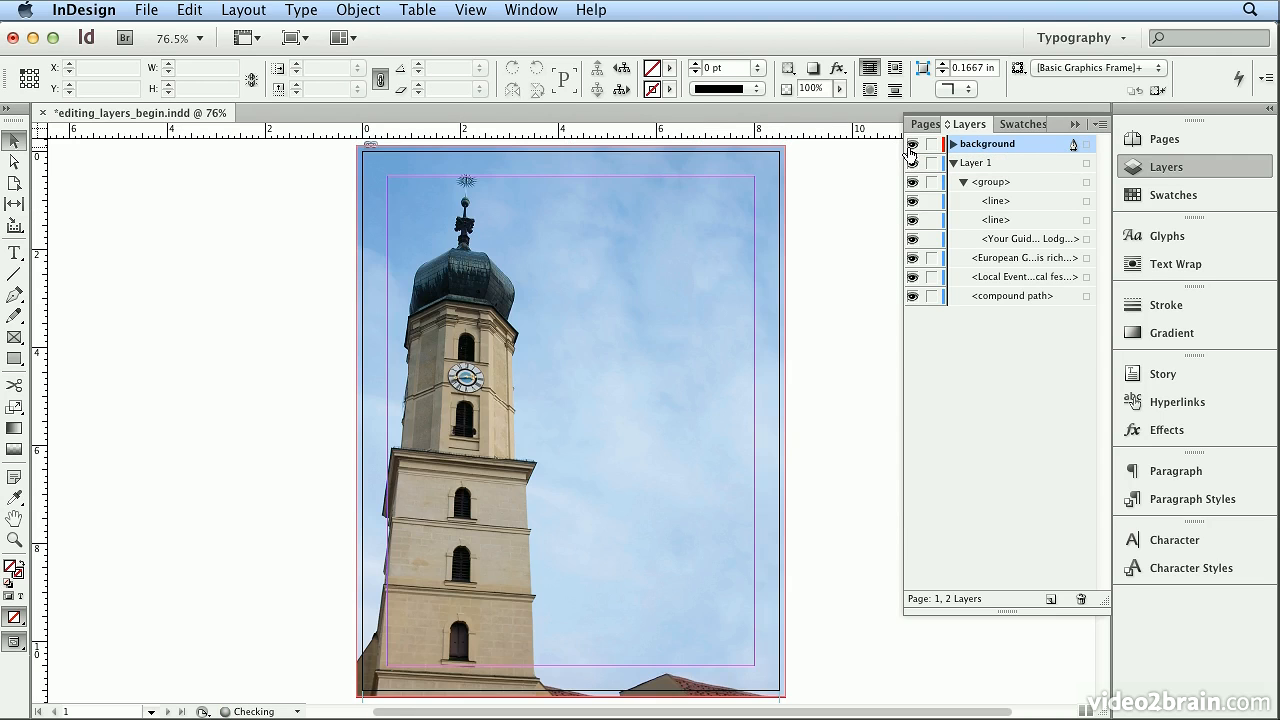
left_click(911, 145)
left_click(911, 145)
- Collapse Layer 1, then place the background layer beneath it and lock the background layer
left_click(953, 163)
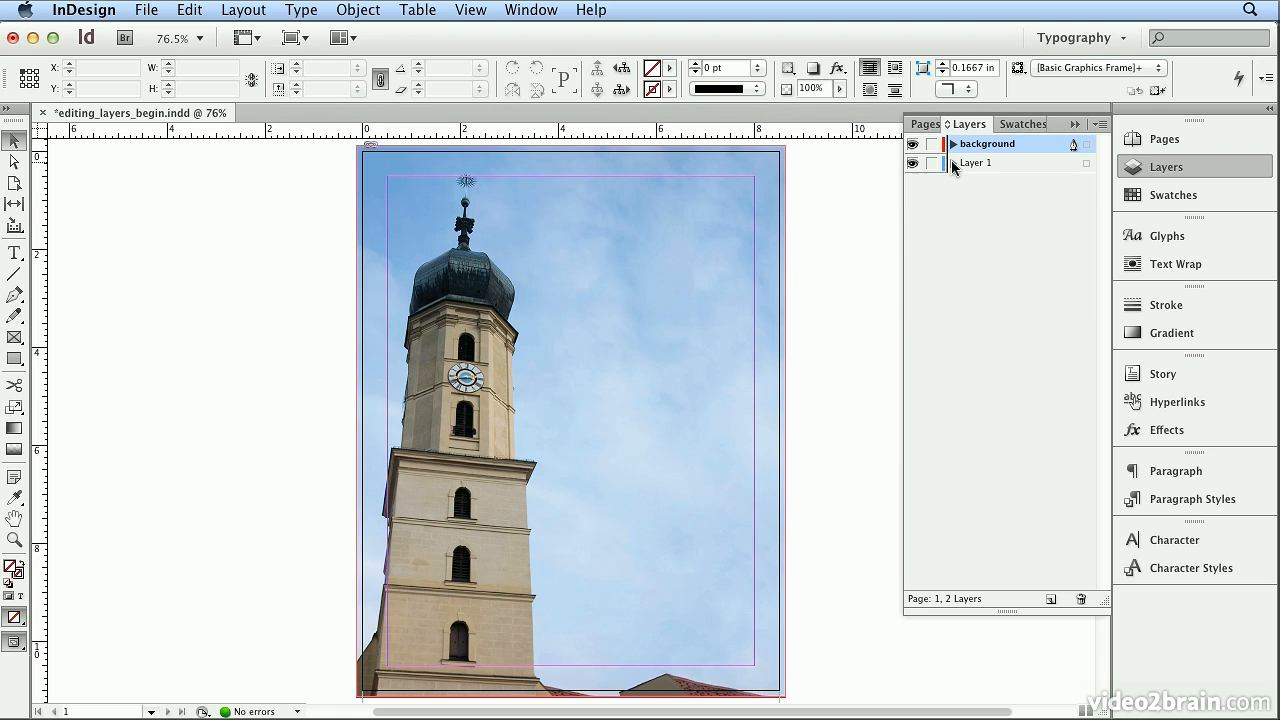
left_click_drag(968, 146, 966, 177)
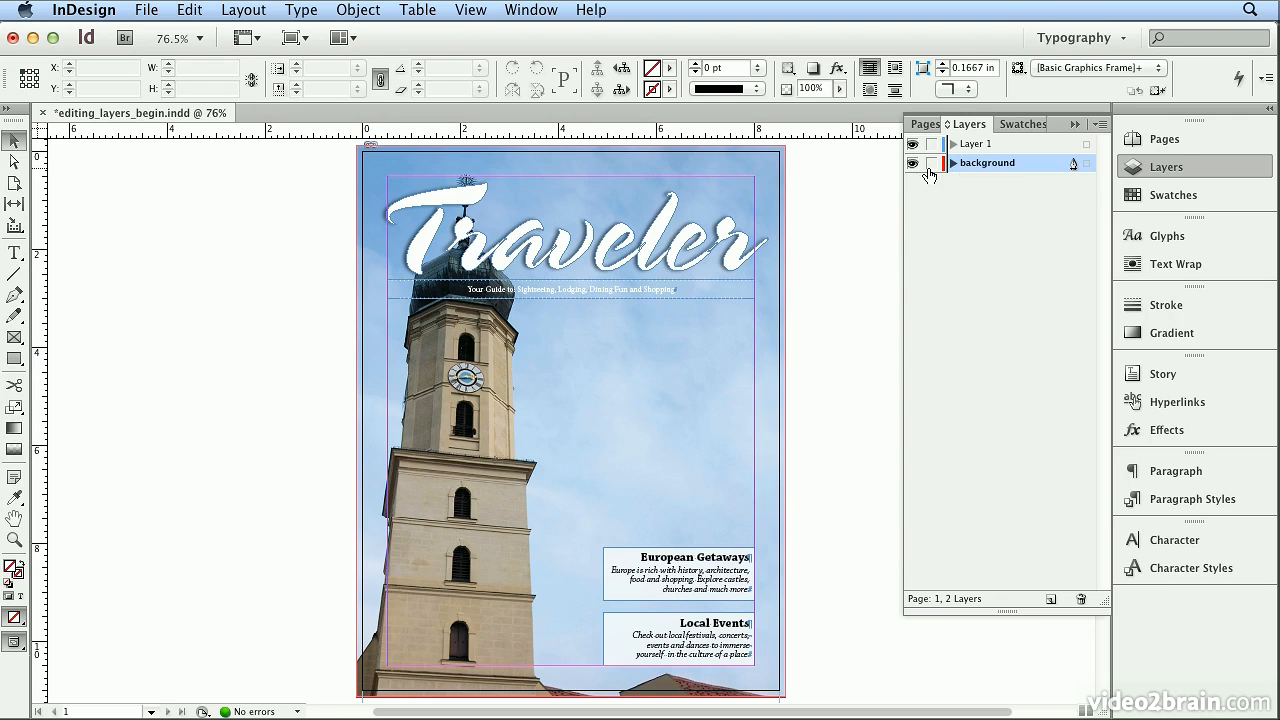
left_click(931, 163)
- Create a new layer named title above the background layer
left_click(1101, 125)
left_click(1100, 127)
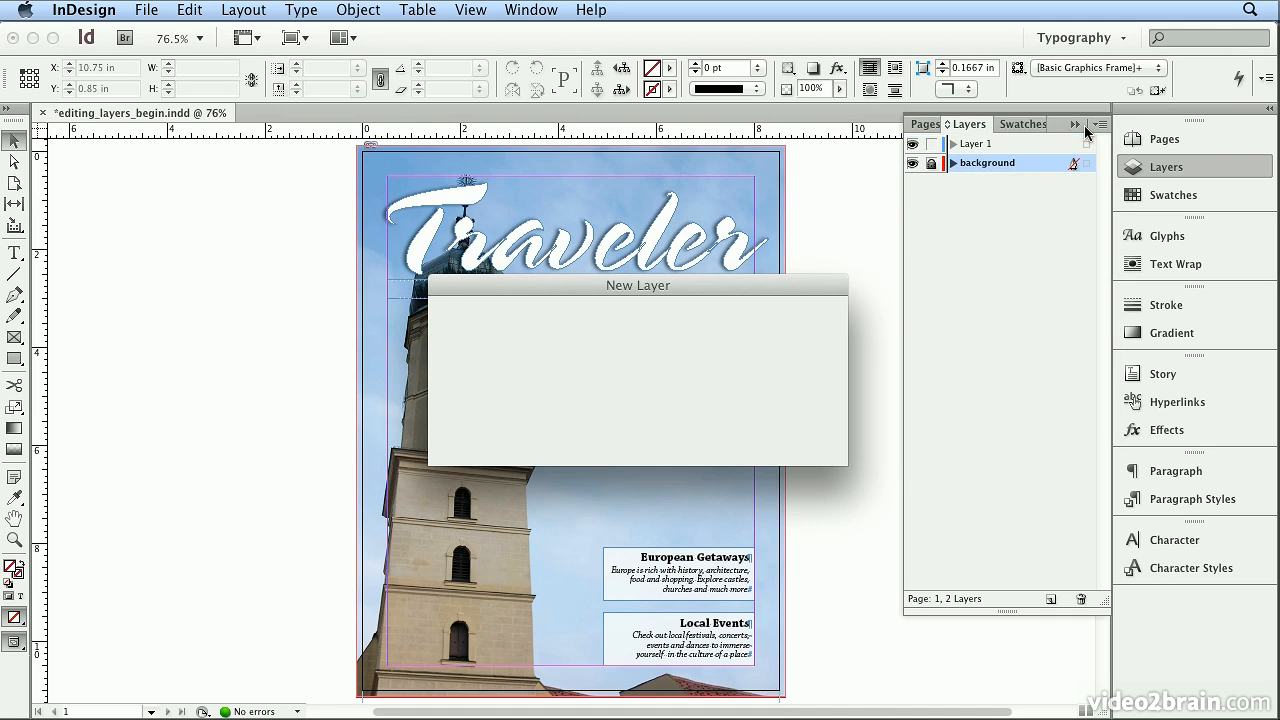
type("title")
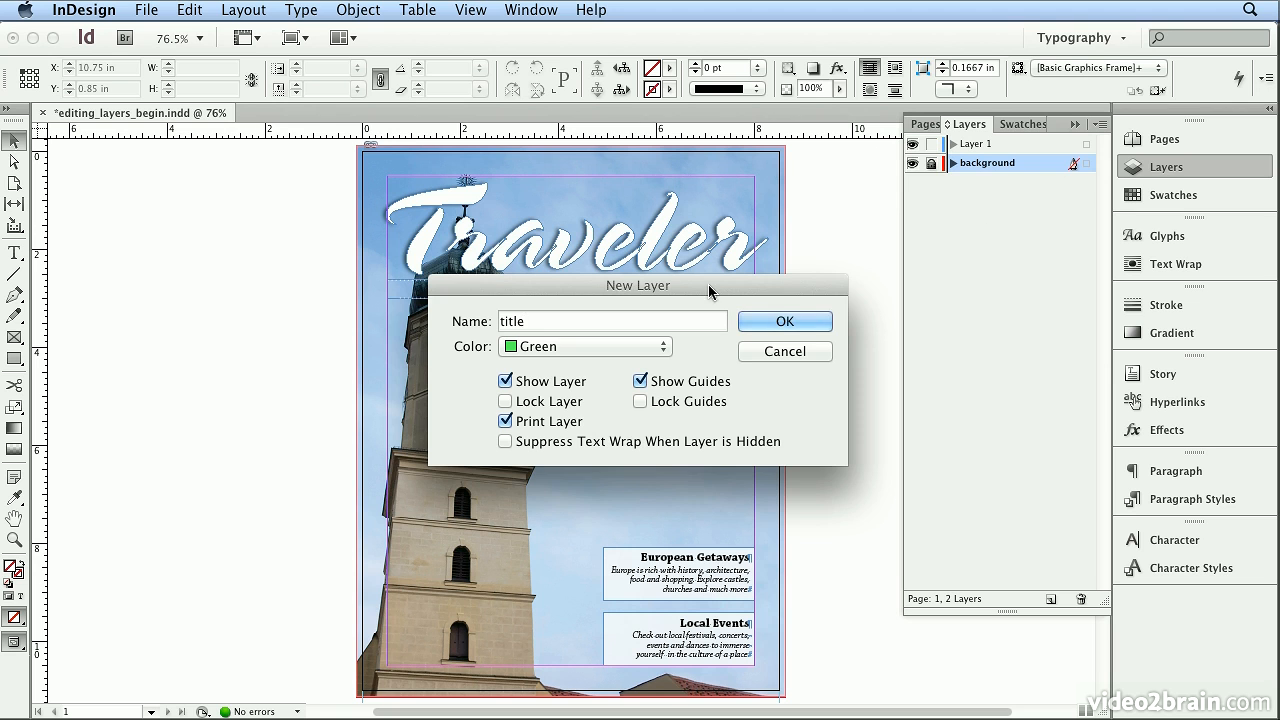
left_click(767, 322)
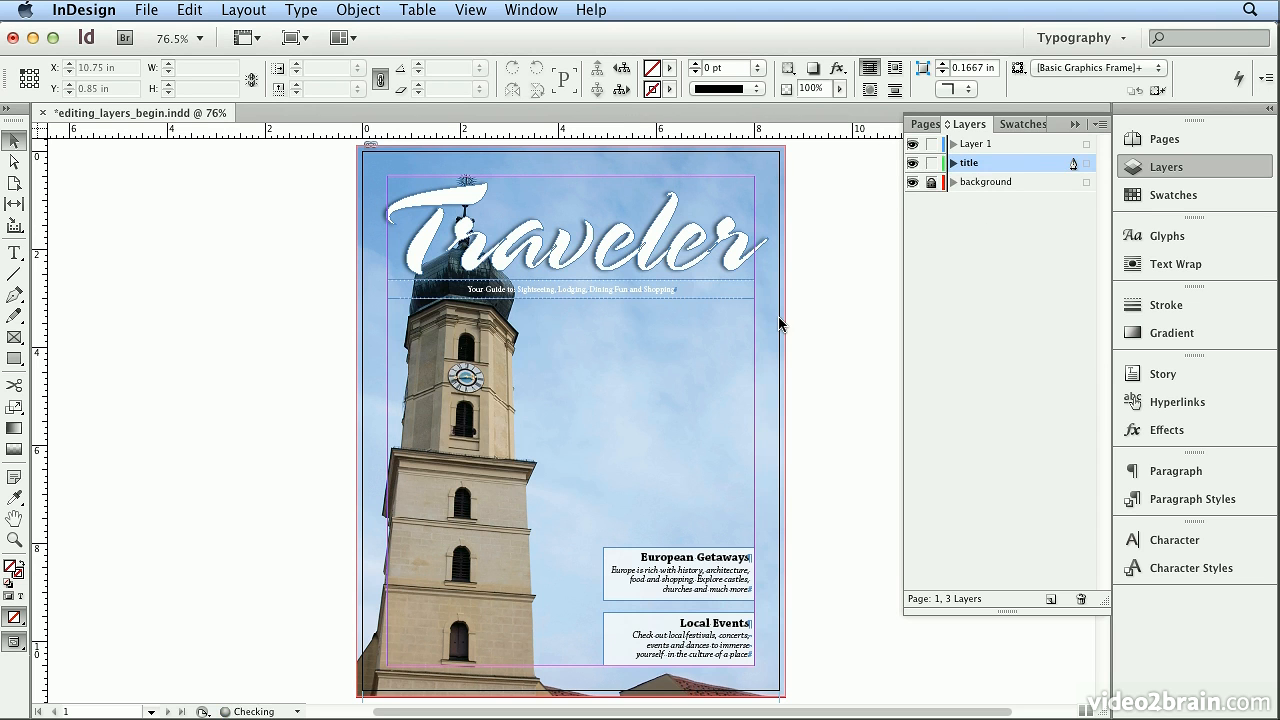
- Move the Traveler masthead and the tagline group onto the title layer, toggling that layer's visibility to check the masthead
left_click(684, 256)
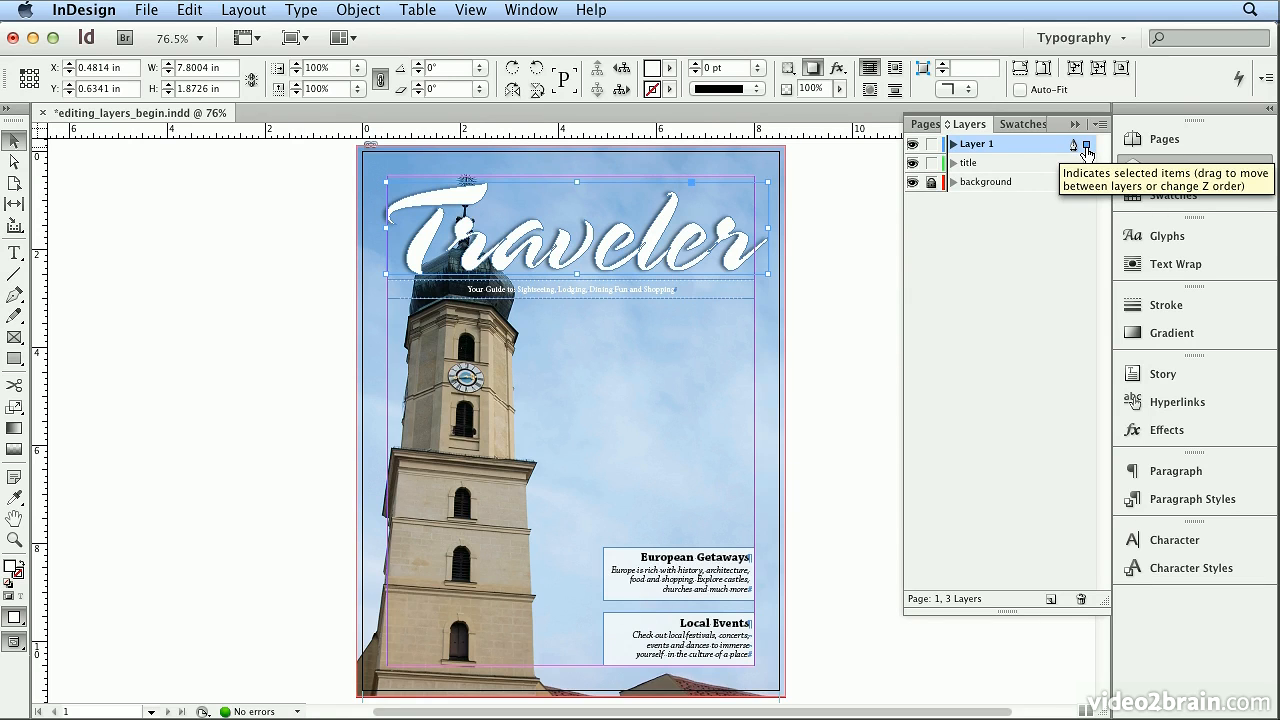
mouse_move(1087, 152)
left_mouse_down()
mouse_move(1087, 174)
mouse_move(1087, 163)
left_mouse_up()
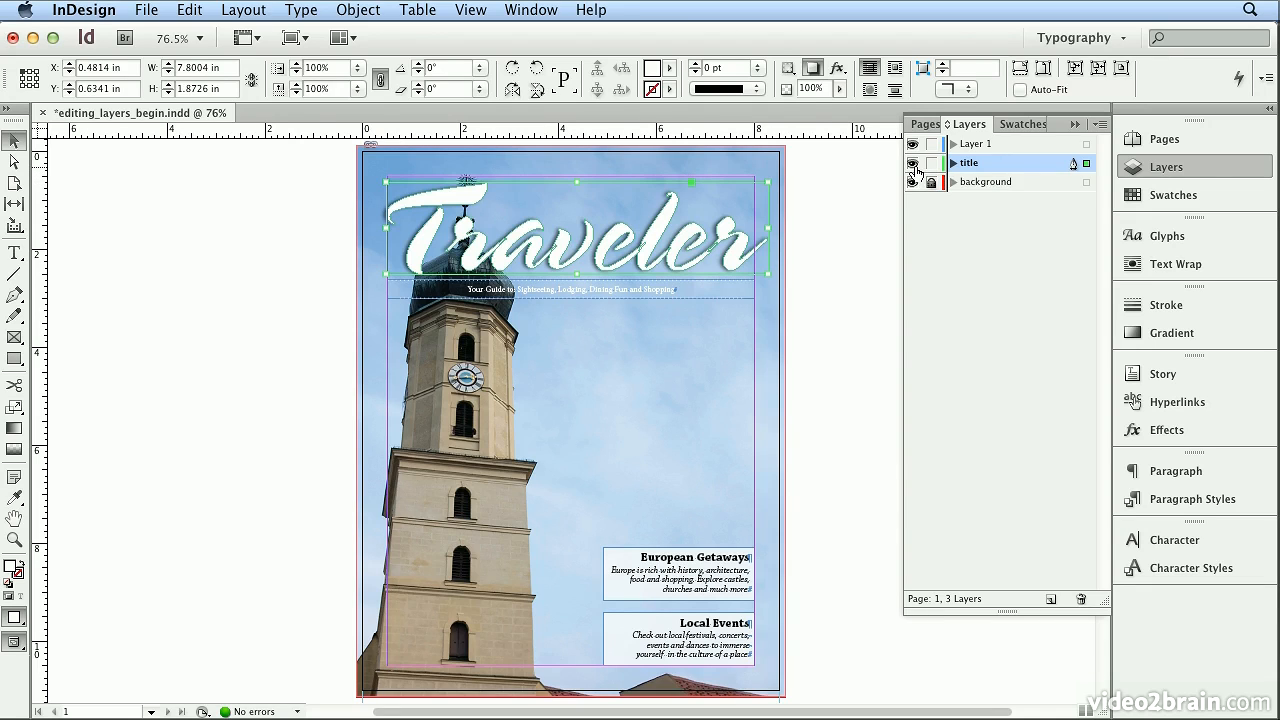
left_click(914, 166)
left_click(914, 166)
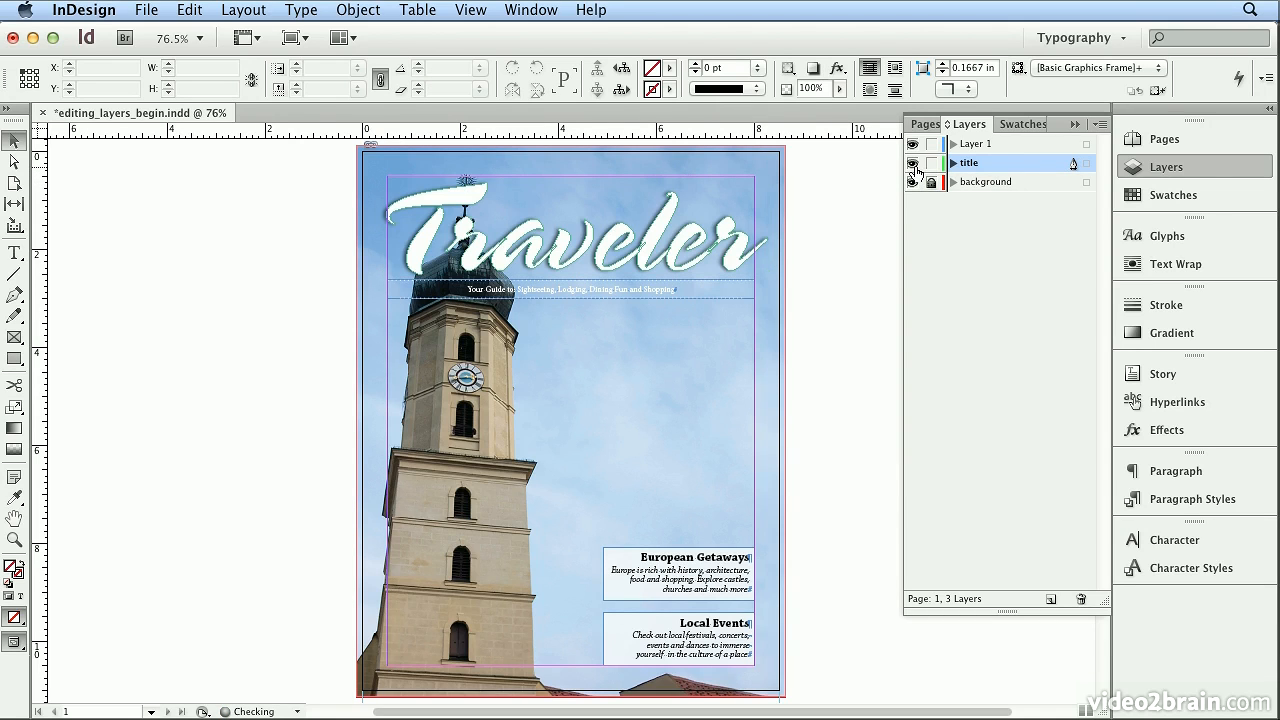
left_click(914, 166)
left_click(914, 166)
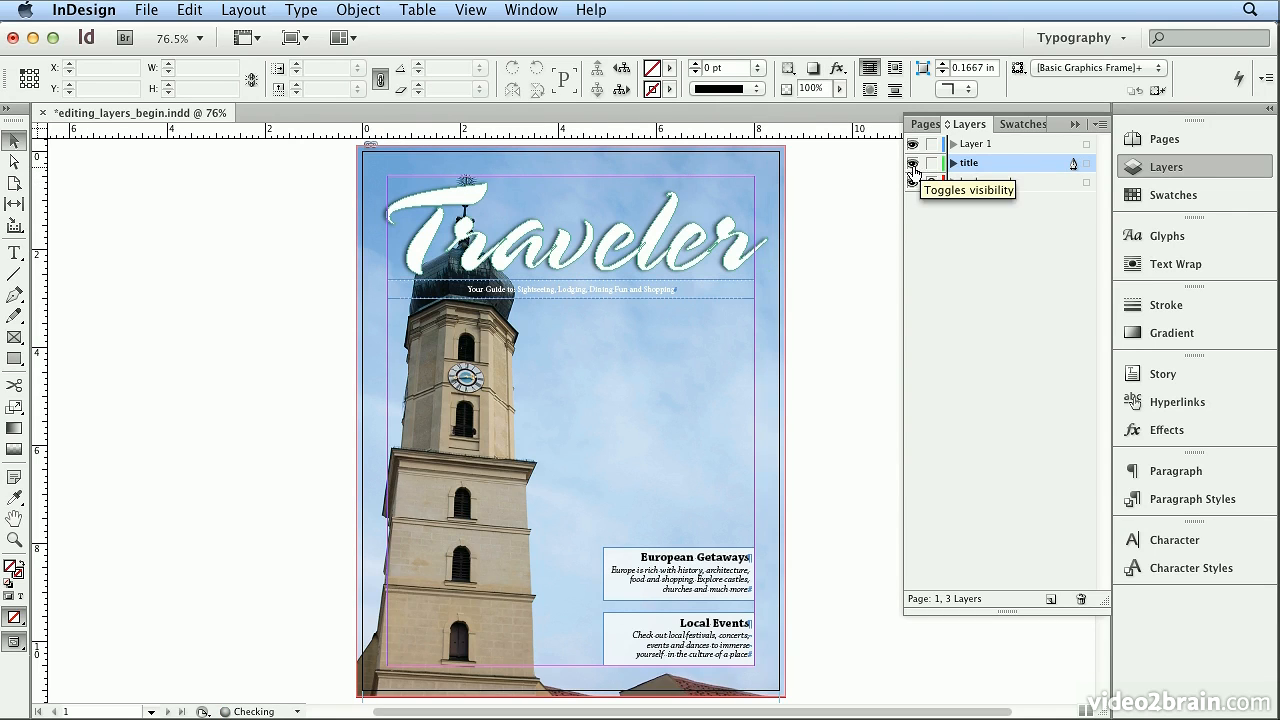
left_click(655, 295)
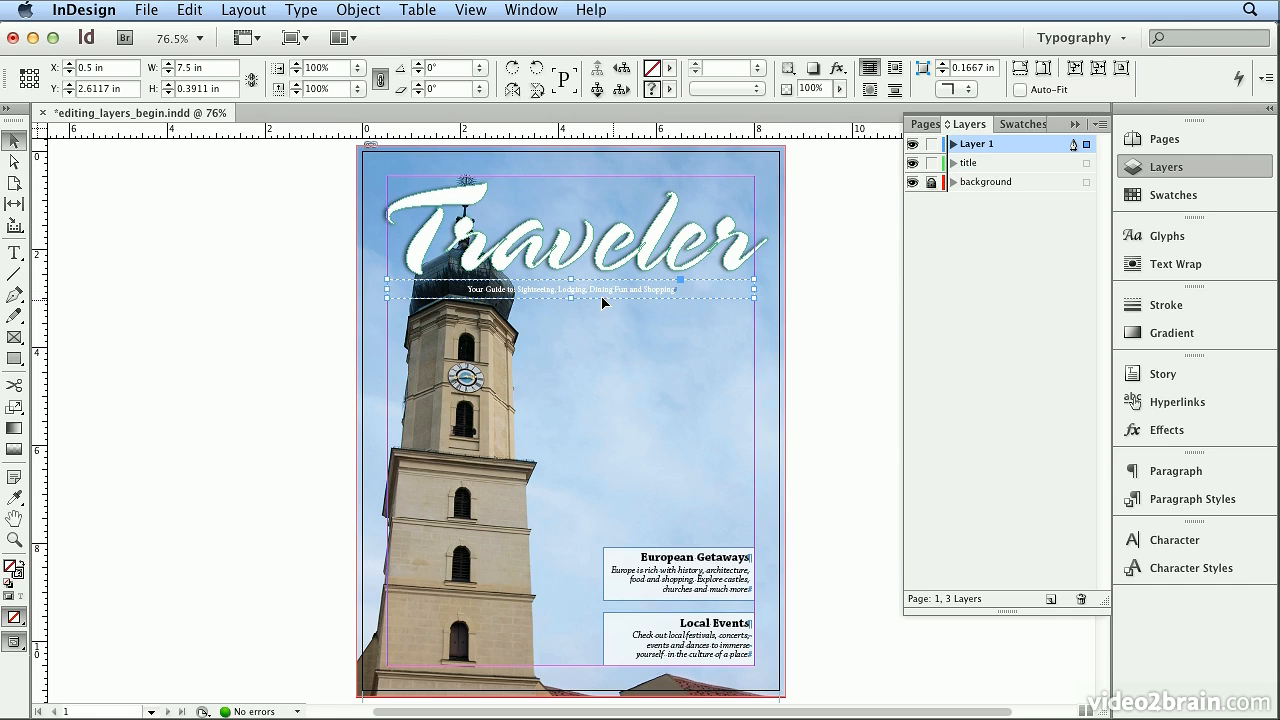
left_click_drag(1086, 144, 1085, 172)
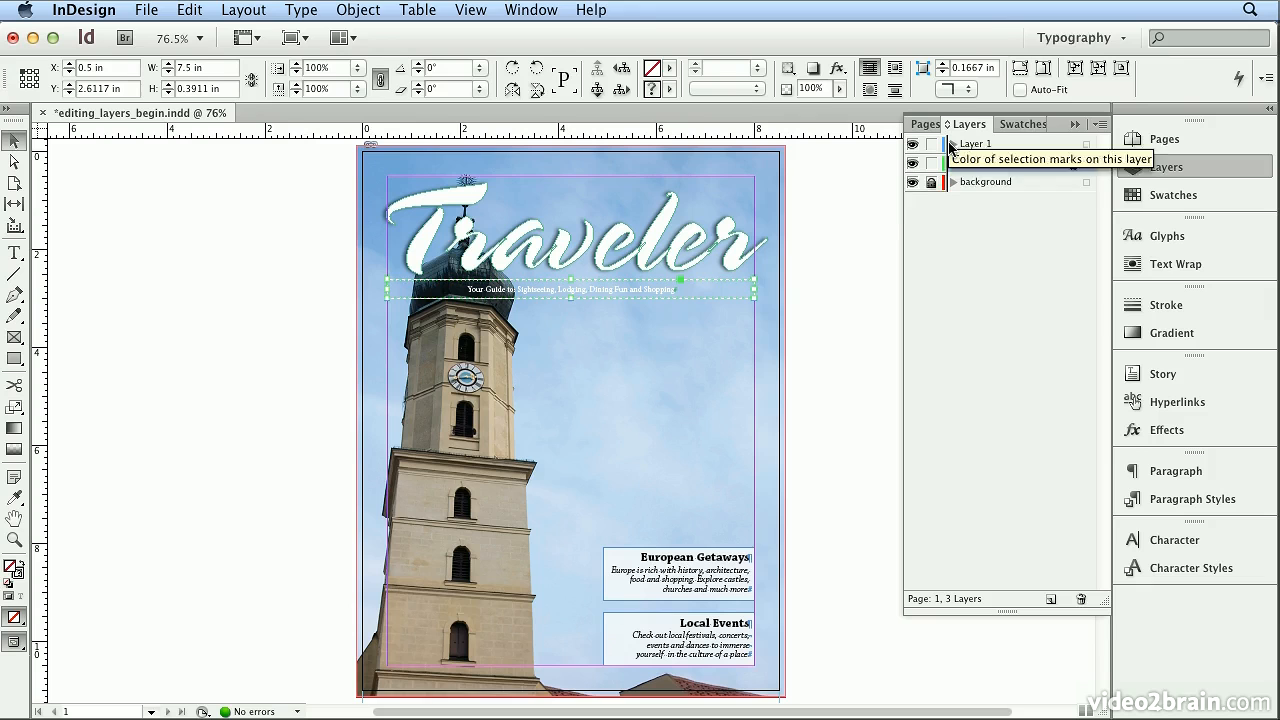
- Rename Layer 1, which holds the European Getaways and Local Events text frames, to callout and place it beneath the title layer
left_click(953, 144)
left_click(1087, 164)
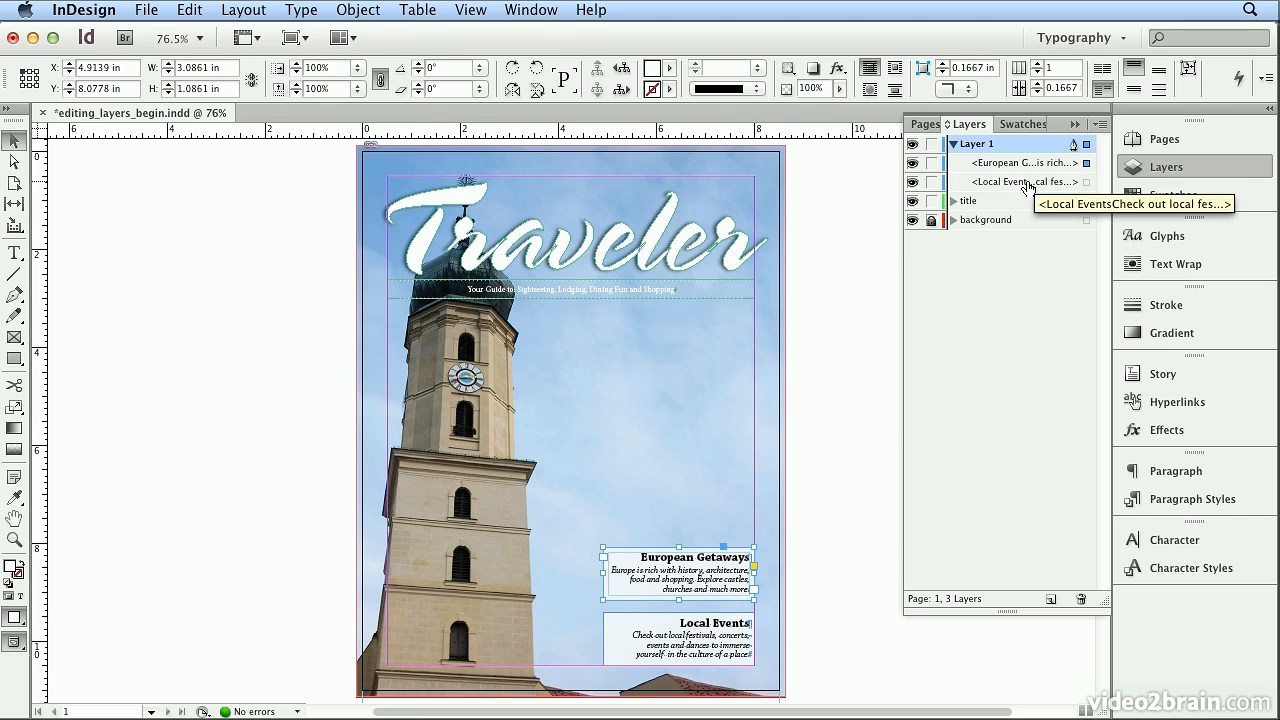
double_click(992, 146)
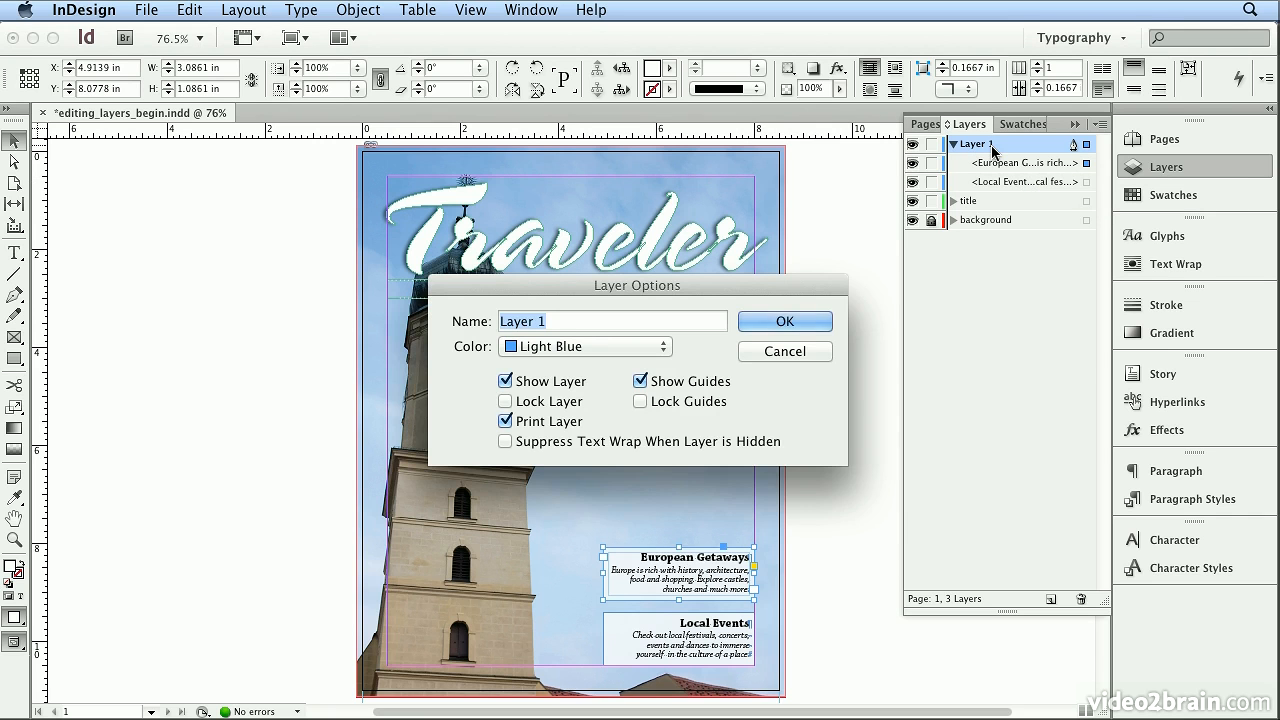
type("callout")
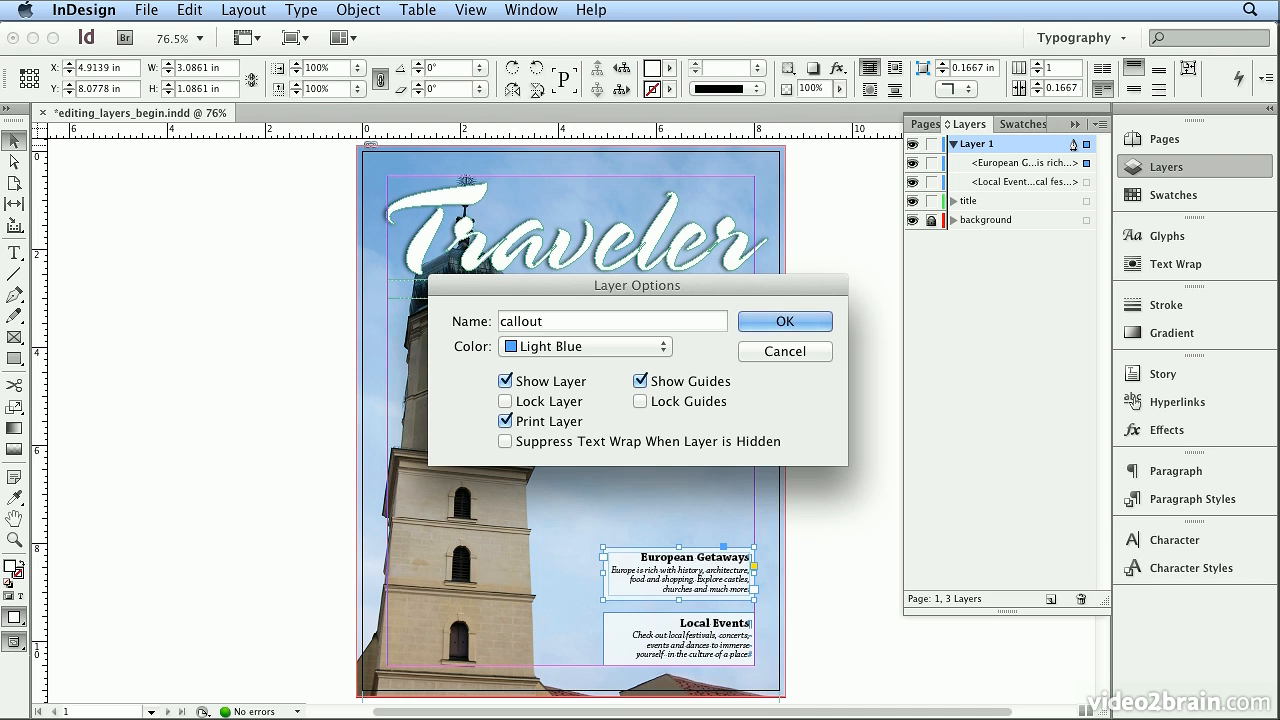
key("Return")
left_click(953, 144)
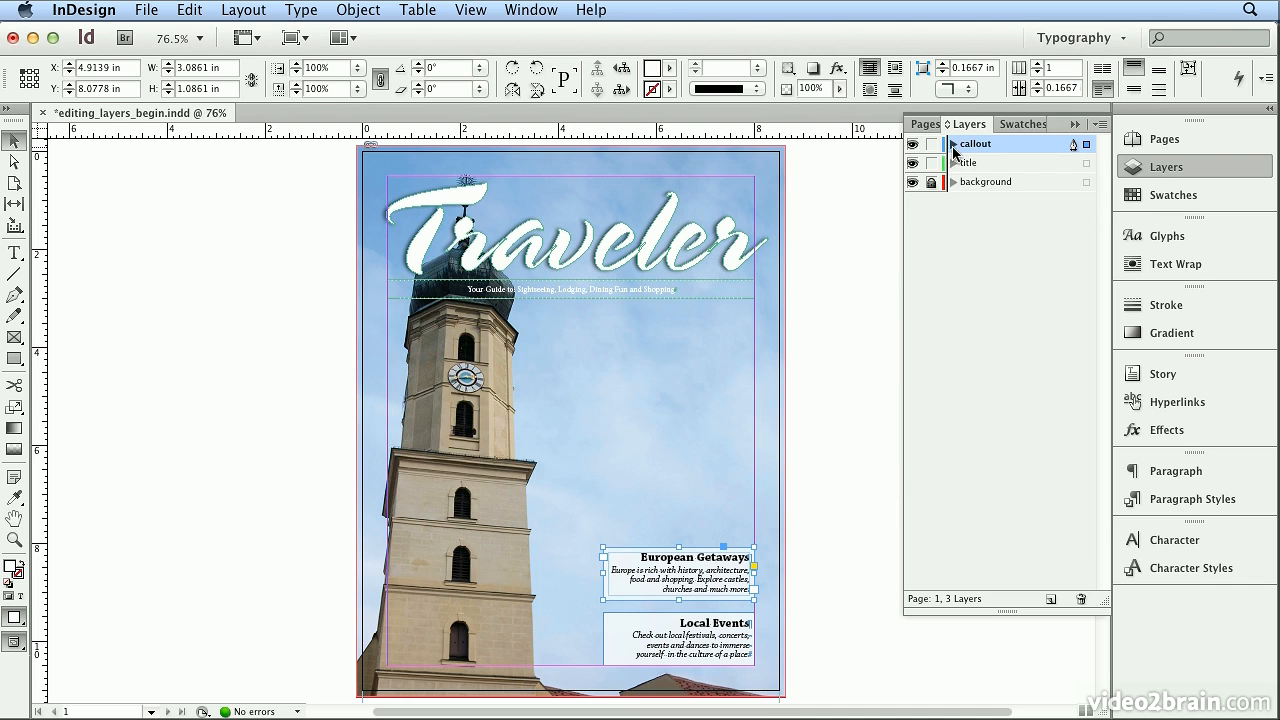
left_click_drag(1000, 148, 995, 175)
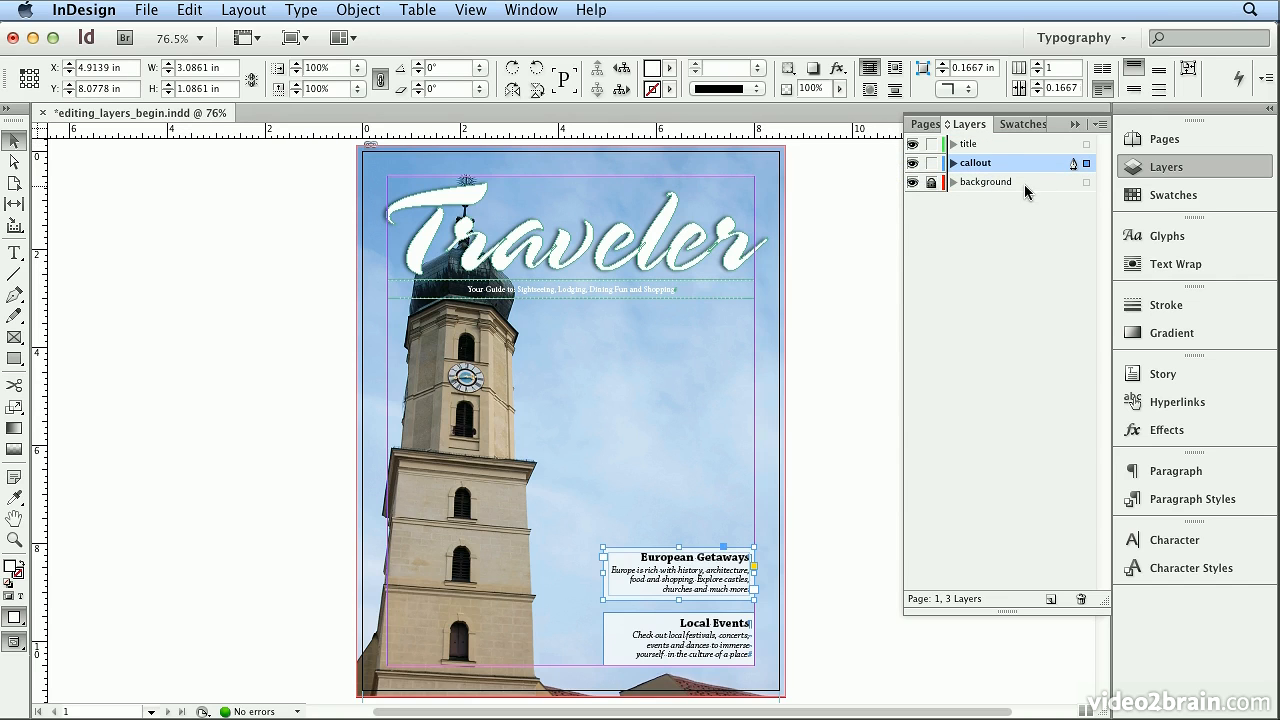
- Select the Traveler masthead, the European Getaways frame and the Local Events frame in turn to check which layer holds each
left_click(698, 238)
left_click(698, 238)
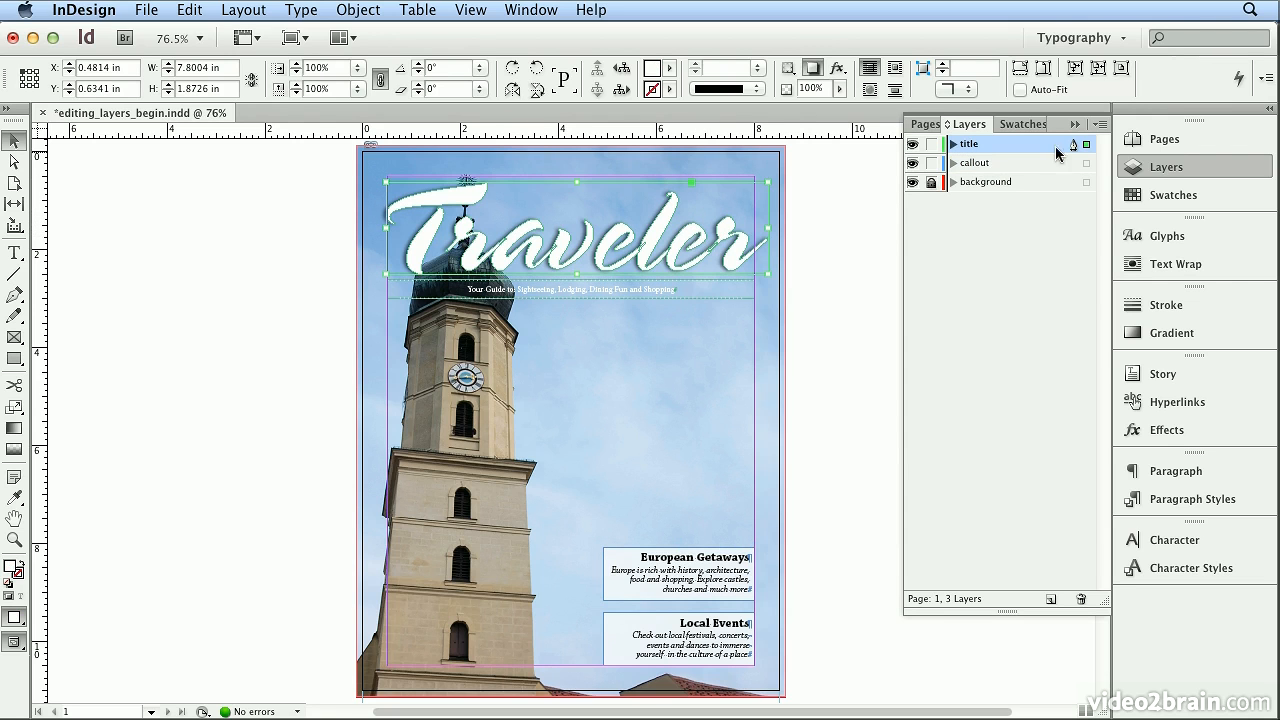
left_click(701, 555)
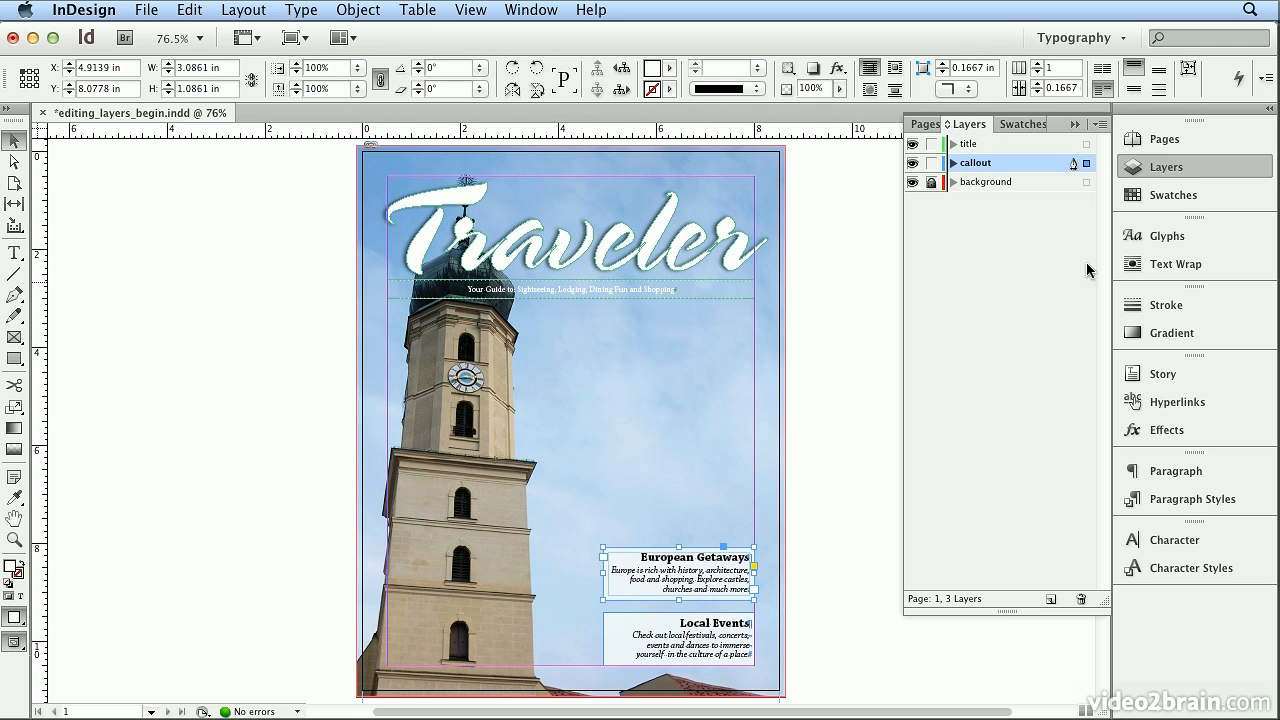
left_click(676, 658)
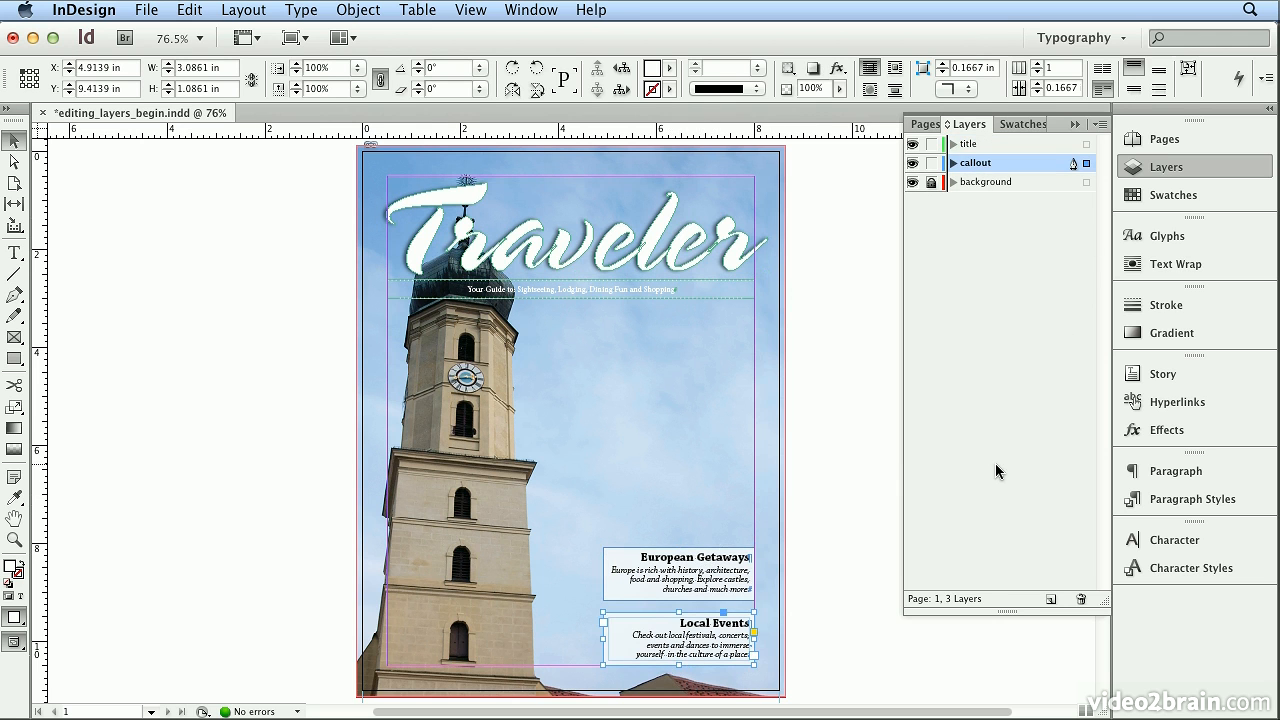
- Hide and show the callout layer twice to check which objects it holds
left_click(912, 163)
left_click(912, 163)
left_click(912, 163)
left_click(912, 163)
- Expand the title layer, toggle the visibility of its group and compound path individually to identify them, and collapse the layer again
left_click(953, 144)
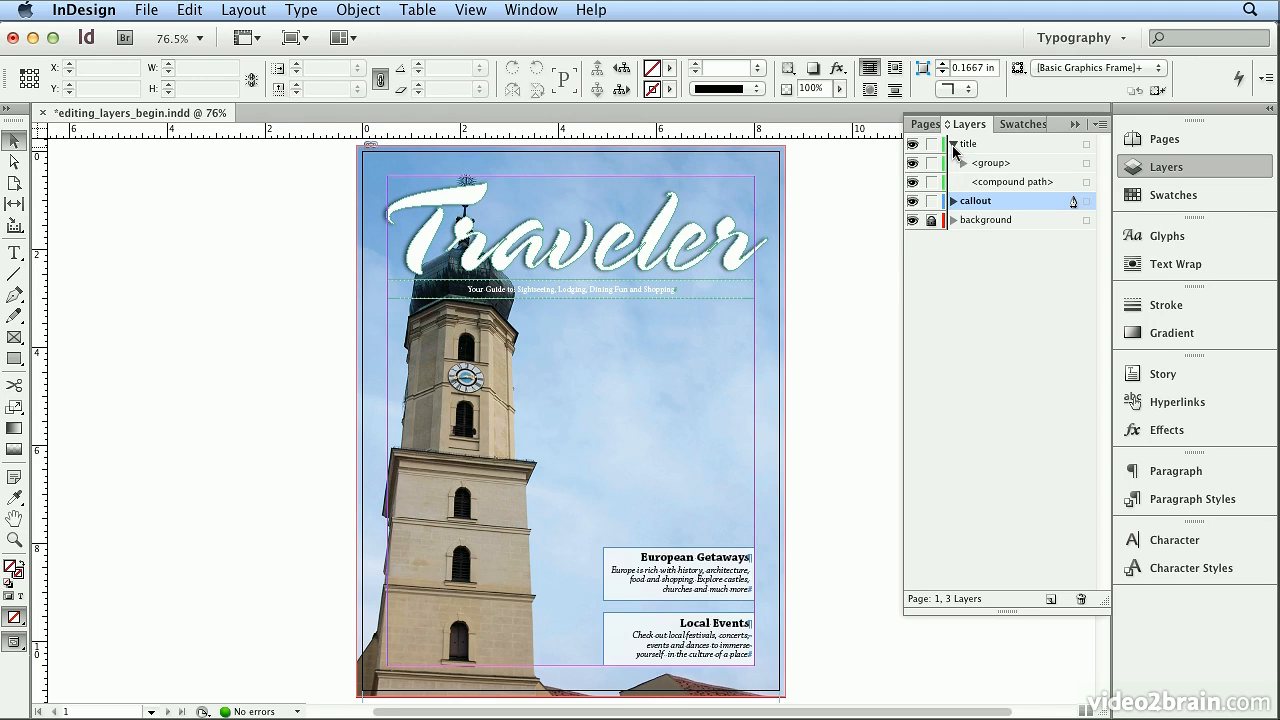
left_click(912, 164)
left_click(912, 164)
left_click(912, 182)
left_click(912, 182)
left_click(953, 144)
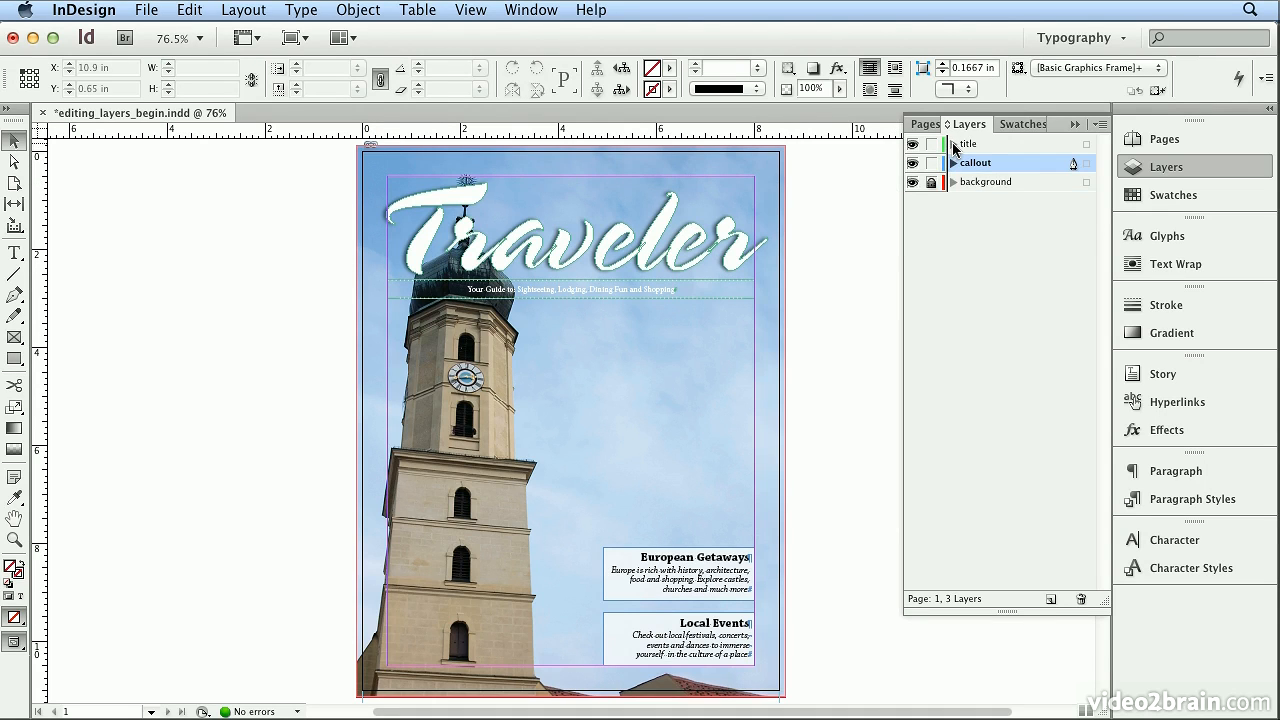
- Check the layer assignment of the masthead, tagline group and both callout frames by selecting each one, and finish with nothing selected
left_click(690, 260)
left_click(666, 289)
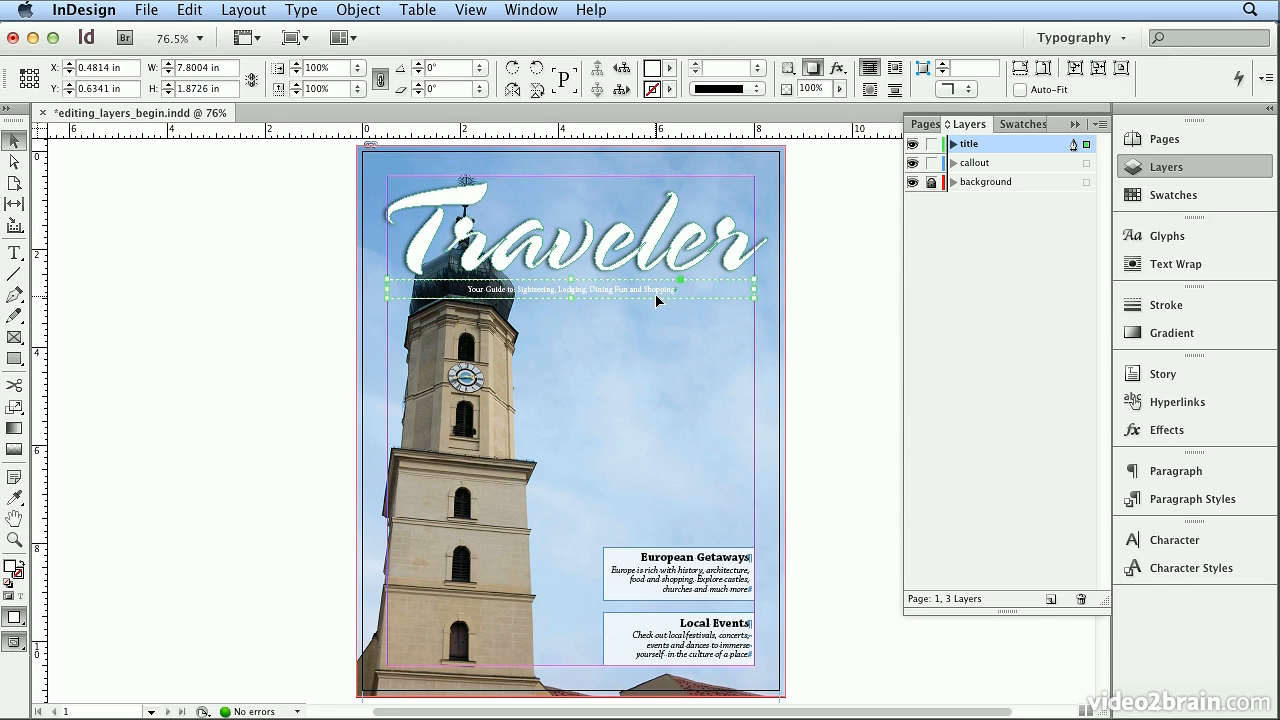
left_click(642, 578)
left_click(636, 660)
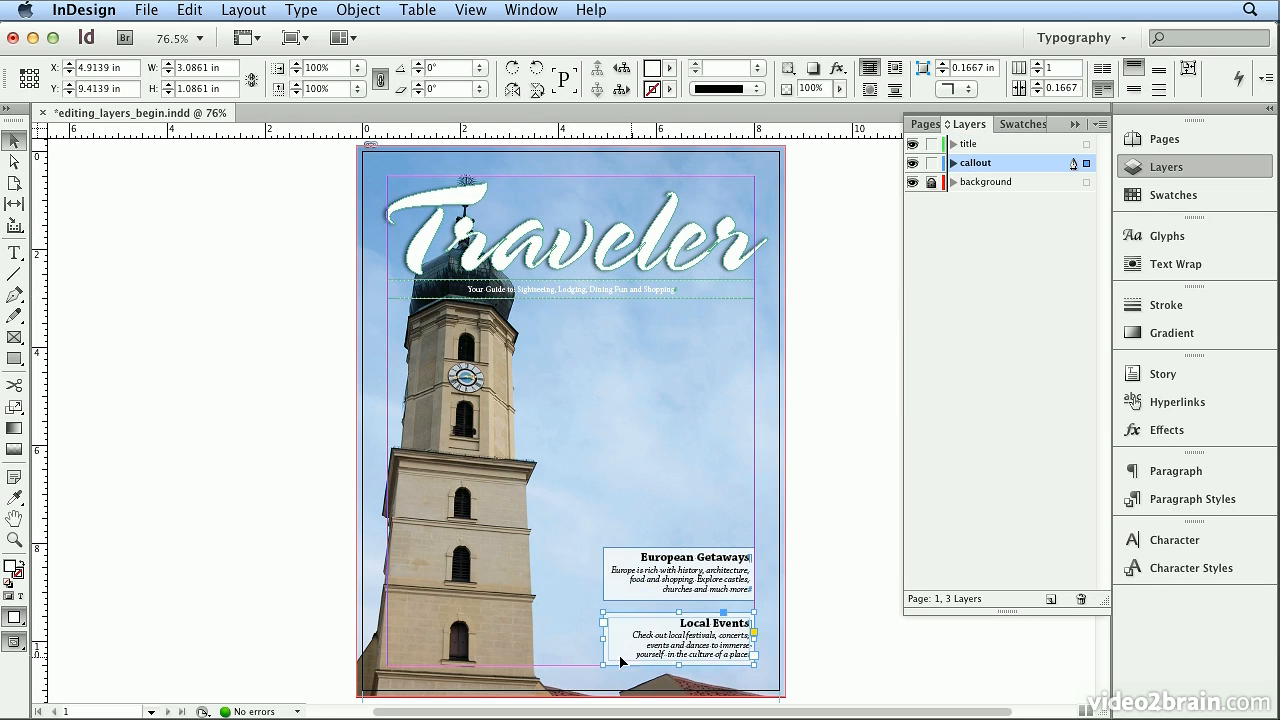
left_click(531, 652)
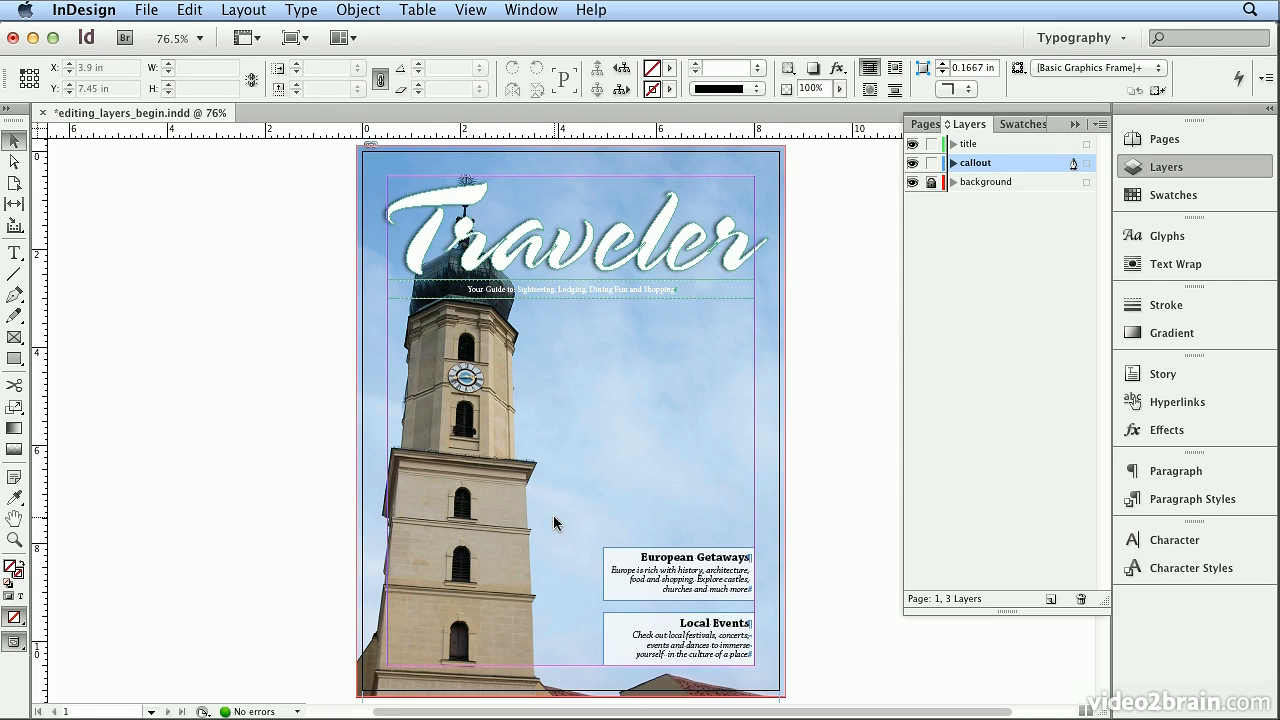